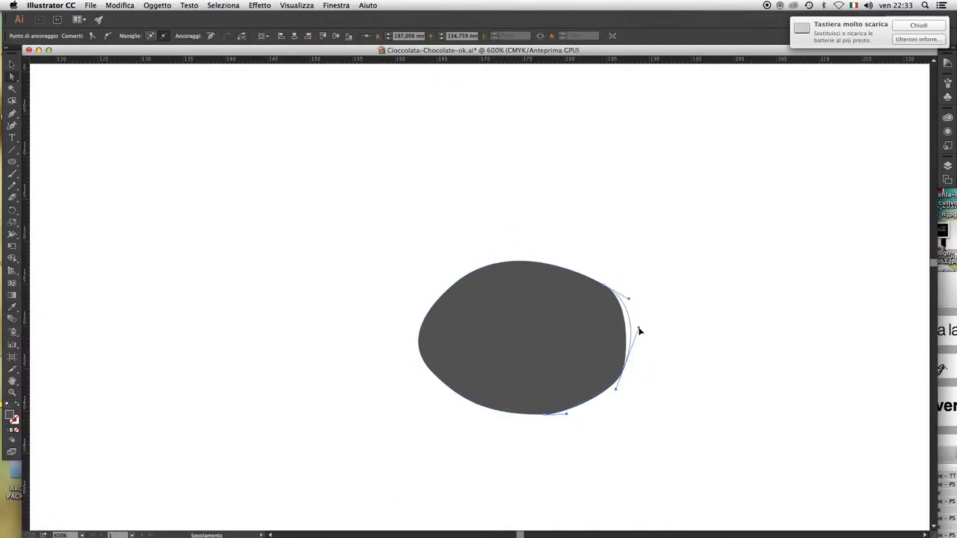
Step: Duplicate the grey ellipse into rotated, smaller copies beside the original
left_click(536, 346, "alt+super")
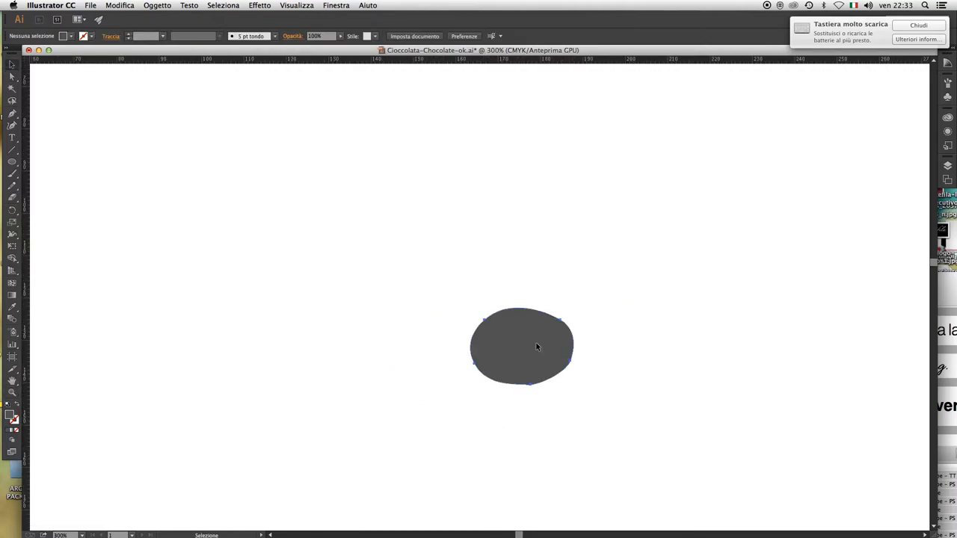
key("r")
left_click_drag(621, 439, 577, 465)
mouse_move(617, 422)
left_mouse_down()
mouse_move(544, 410)
mouse_move(653, 323)
left_mouse_up()
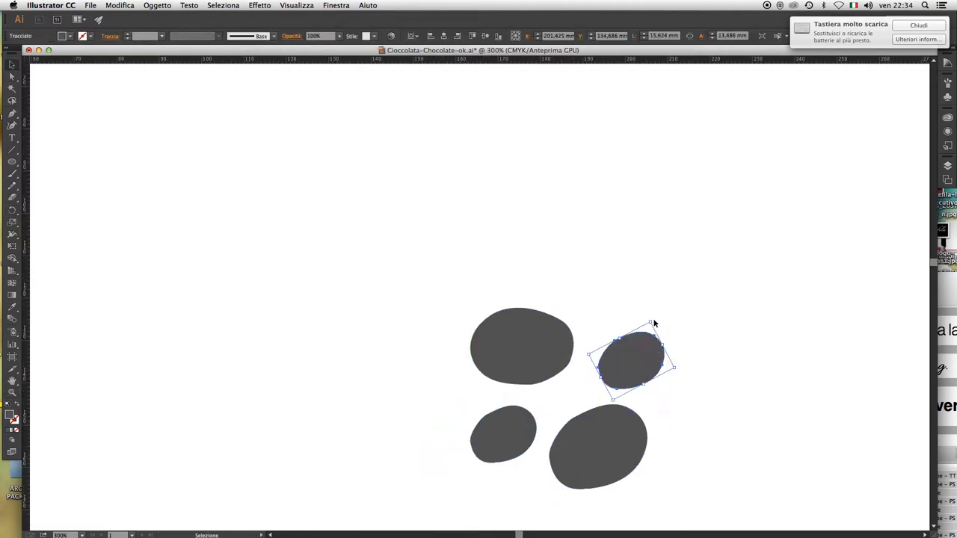
Step: Reshape the copies' anchor points into four irregular rounded blobs
left_click(703, 333)
key("ctrl+plus")
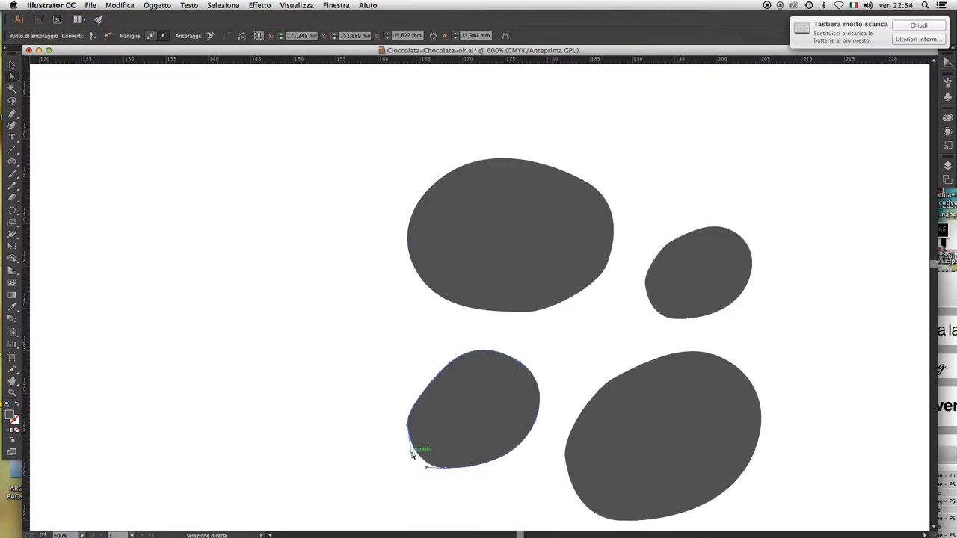
left_click(782, 445)
scroll(673, 434, "down", 2)
scroll(661, 266, "up", 1)
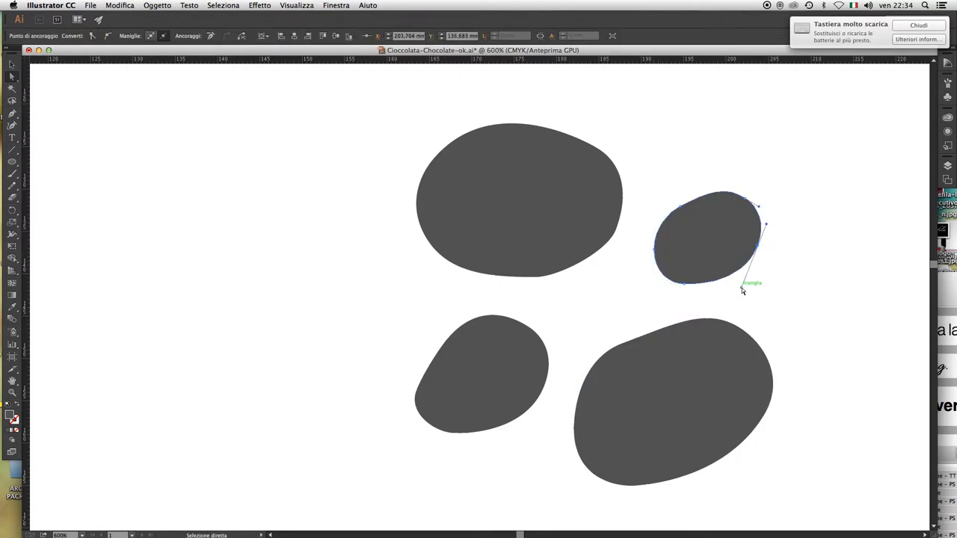
Step: Duplicate all four blobs up and to the right, making eight blobs
key("ctrl+minus")
key("ctrl+minus")
key("ctrl+a")
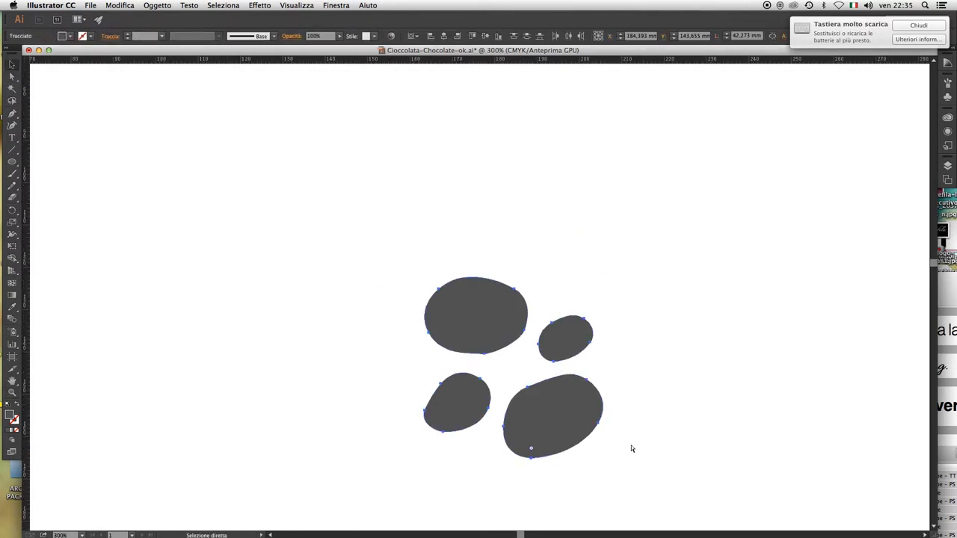
left_click_drag(568, 387, 662, 246)
Step: Select the blobs and place a copy of them to the right
scroll(658, 365, "up", 3)
left_click(658, 366)
key("ctrl+minus")
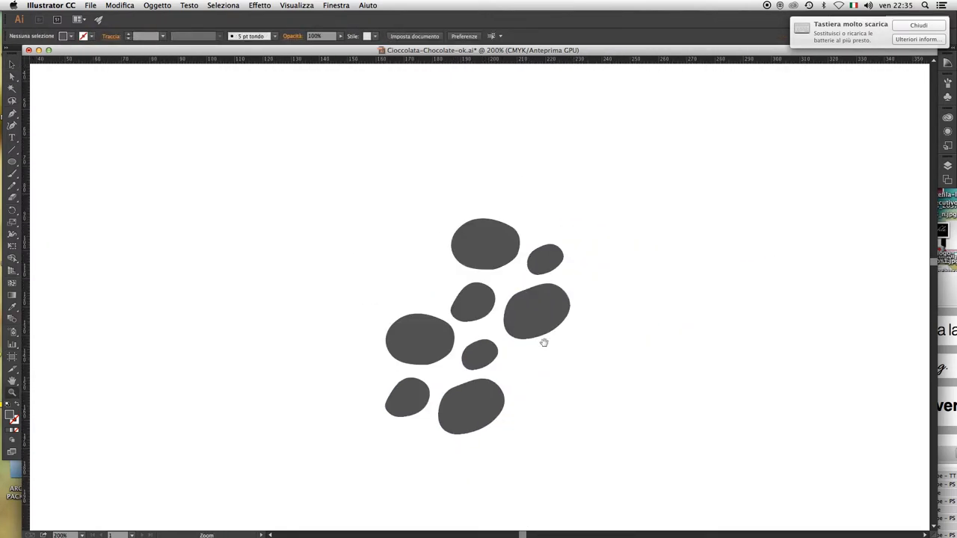
left_click_drag(543, 343, 588, 378)
key("ctrl+a")
left_click_drag(526, 367, 651, 398)
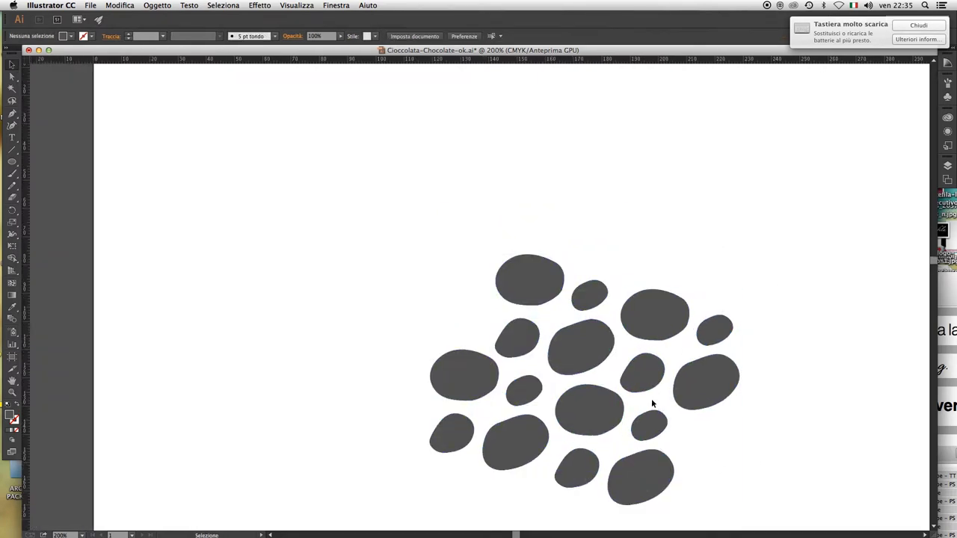
key("ctrl+minus")
Step: Fill all the blobs with solid K 100% black
key("ctrl+a")
double_click(12, 416)
key("Tab")
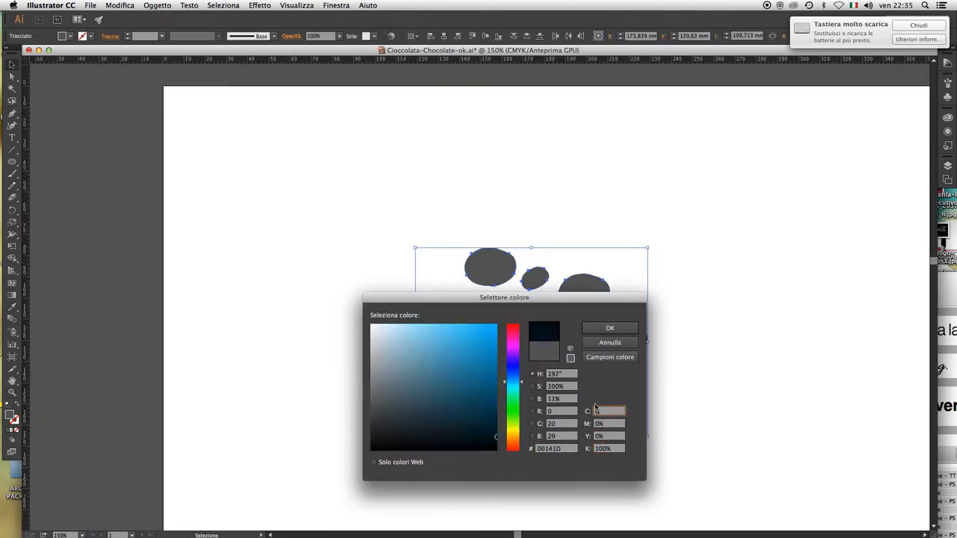
key("Return")
Step: Copy the black blobs up-right, right and down-left to spread the pattern
scroll(749, 479, "left", 3)
mouse_move(607, 373)
left_mouse_down()
mouse_move(682, 217)
mouse_move(699, 219)
left_mouse_up()
key("ctrl+minus")
left_click_drag(484, 293, 670, 341)
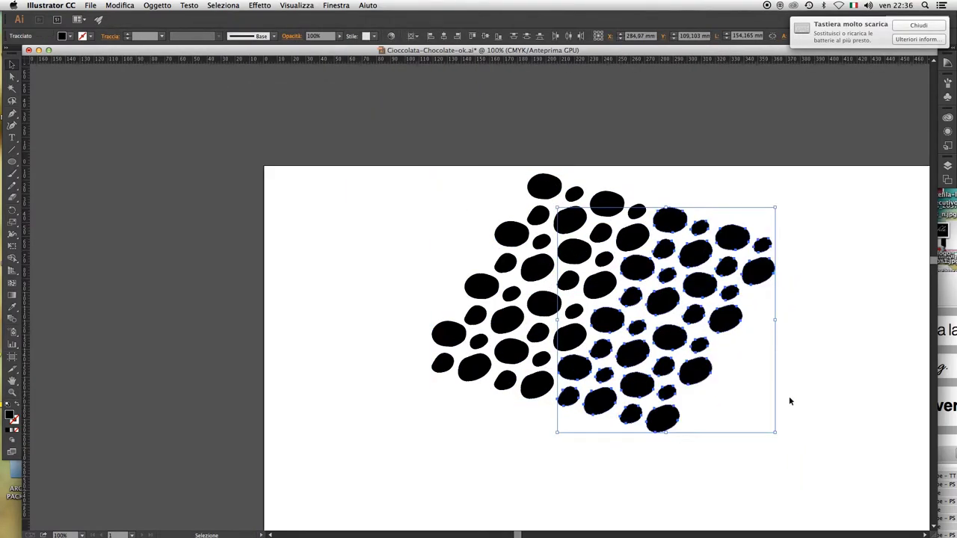
left_click(491, 227)
key("ctrl+a")
left_click_drag(671, 376, 484, 522)
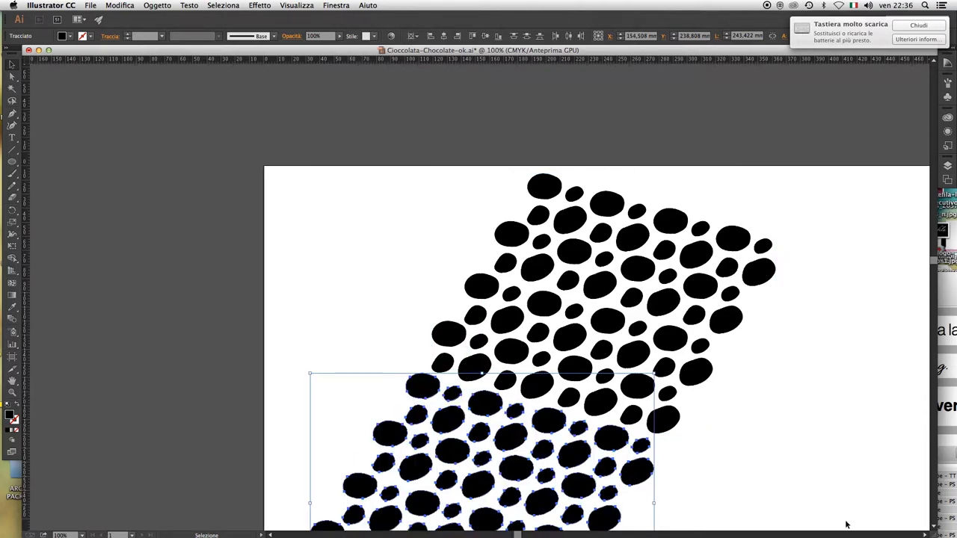
Step: Add another copy of the whole blob pattern to make it denser
key("ctrl+minus")
key("ctrl+a")
left_click(673, 493)
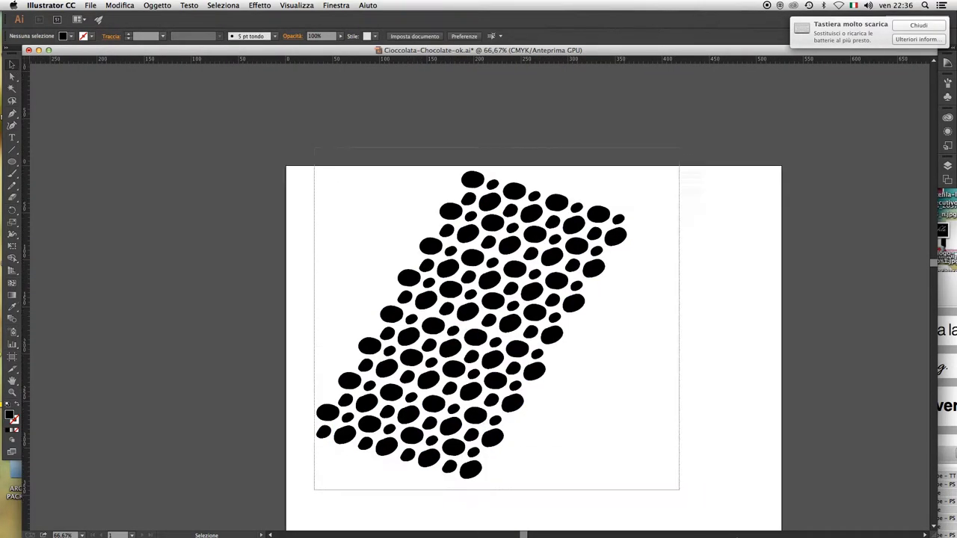
scroll(673, 493, "down", 1)
key("ctrl+a")
left_click_drag(458, 335, 628, 381)
key("ctrl+shift+a")
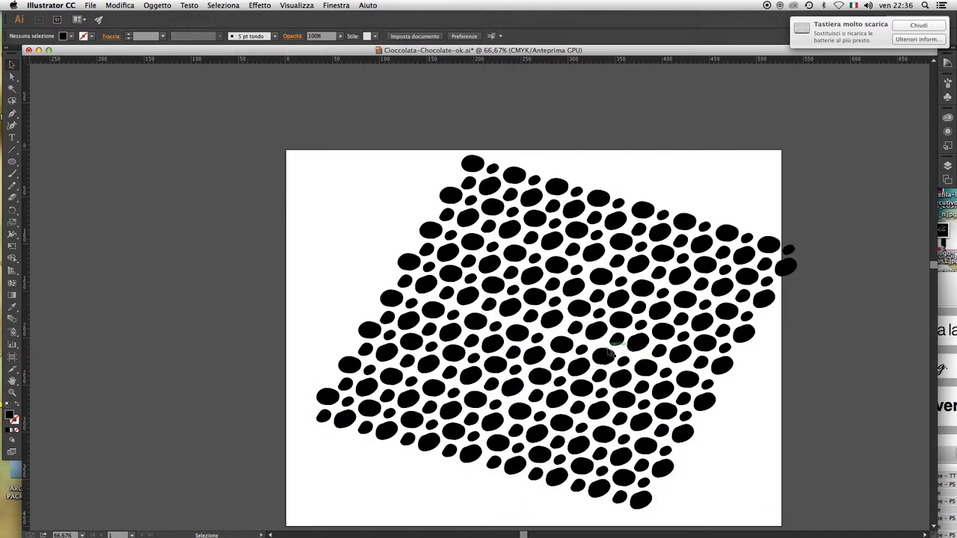
Step: Draw a tall rectangle over the blobs and make a clipping mask
scroll(353, 139, "down", 1)
left_click_drag(464, 161, 612, 411)
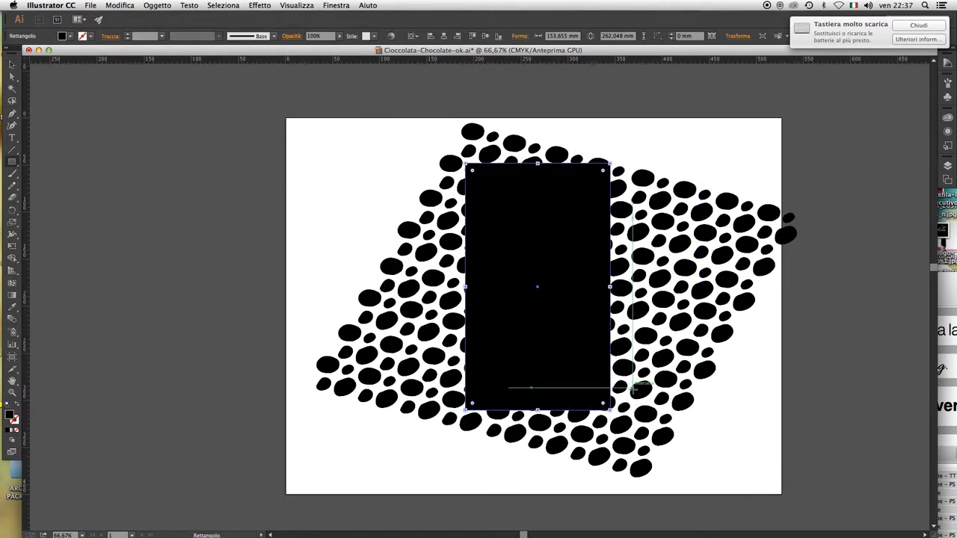
key("ctrl+a")
right_click(635, 351)
left_click(655, 407)
key("ctrl+1")
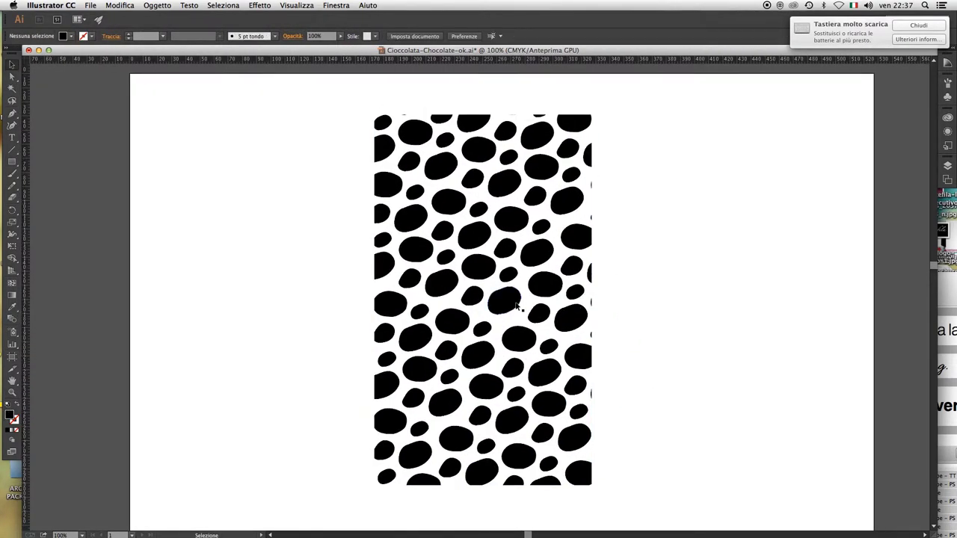
scroll(523, 284, "right", 5)
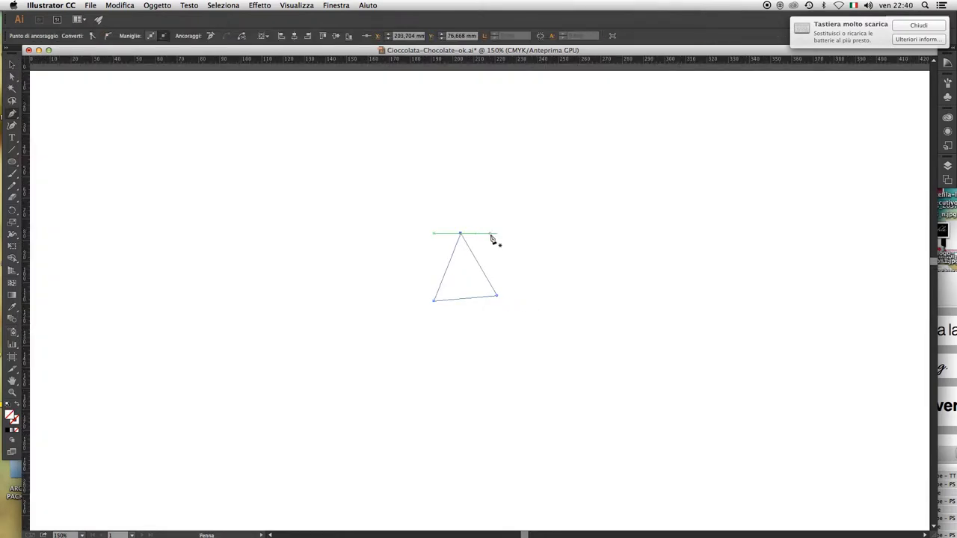
Step: Fill the triangle black and adjust its top corner
left_click(609, 329)
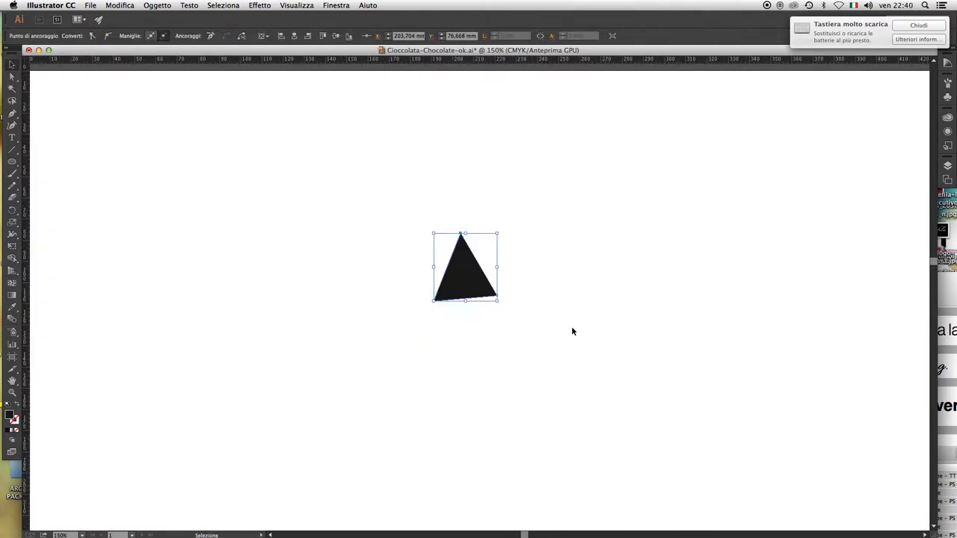
scroll(482, 221, "up", 3)
left_click_drag(474, 248, 468, 269)
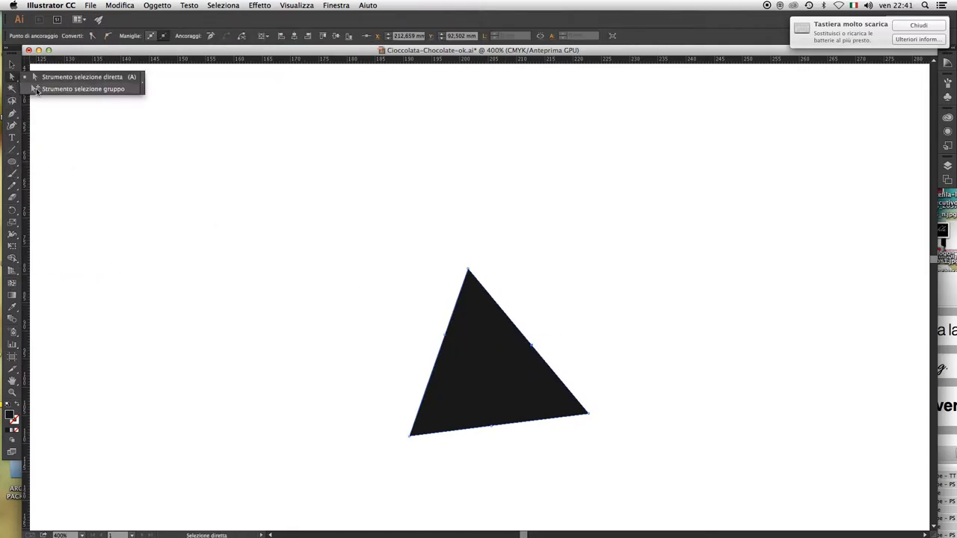
Step: Curve the triangle's right and left edges with the Anchor Point tool
left_click_drag(15, 117, 60, 157)
left_click_drag(537, 362, 517, 325)
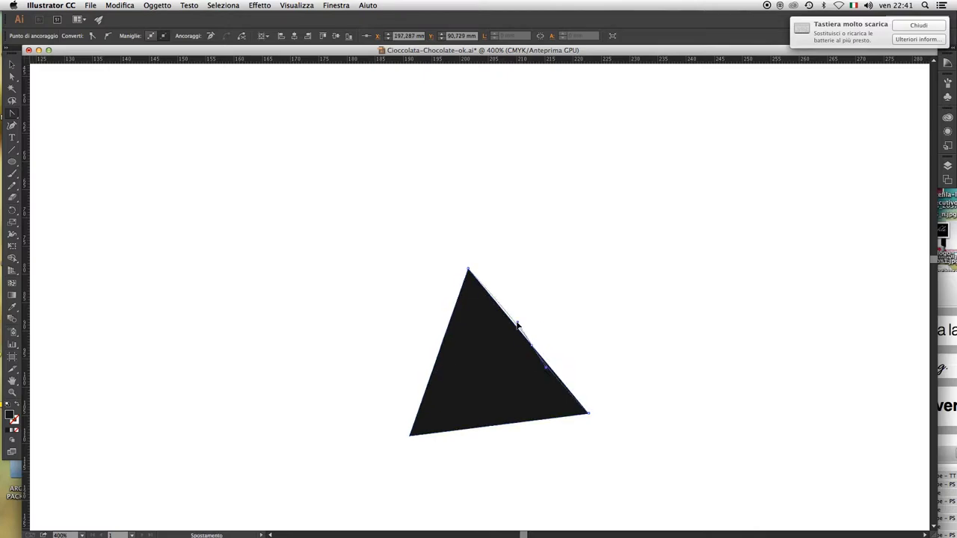
left_click(598, 356, "ctrl")
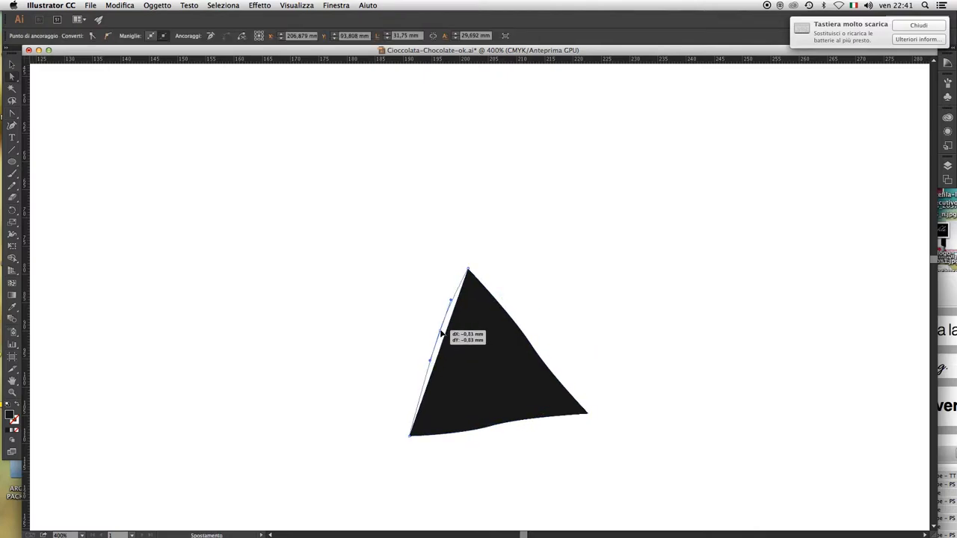
left_click_drag(441, 334, 439, 351)
scroll(544, 320, "down", 5)
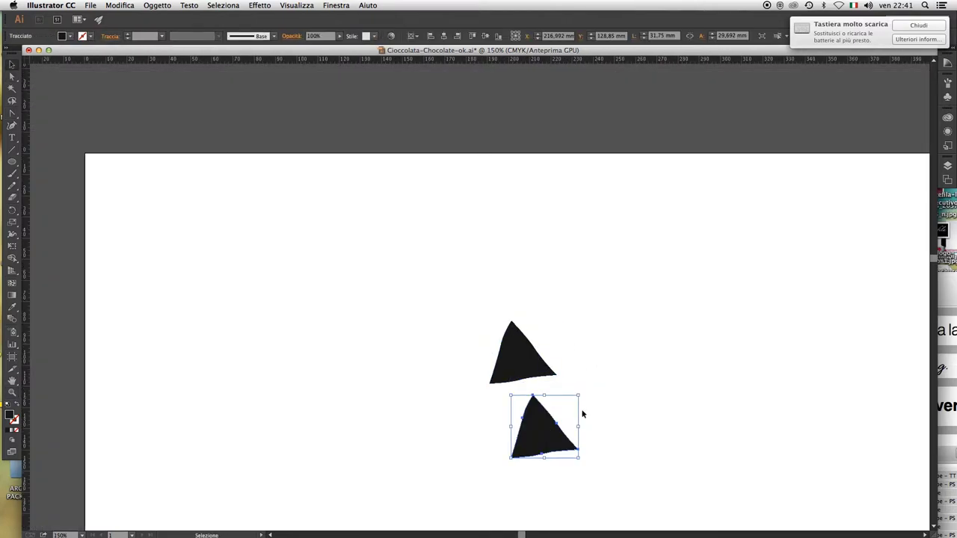
Step: Duplicate the triangle pair up-right, rotate one, and copy the four downward
mouse_move(599, 315)
left_mouse_down()
mouse_move(660, 261)
mouse_move(676, 273)
left_mouse_up()
left_click_drag(673, 216, 466, 342)
left_click(650, 326)
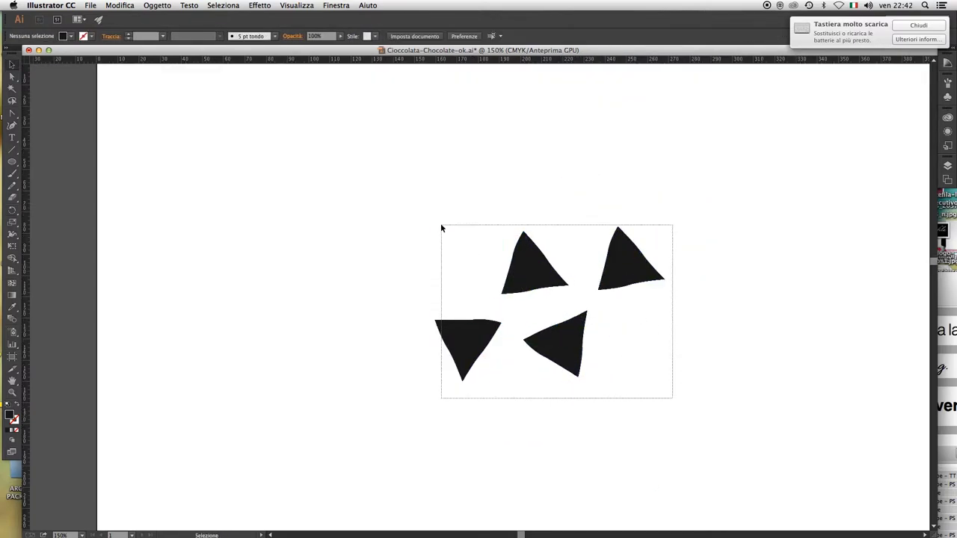
left_click_drag(530, 265, 519, 404)
scroll(575, 335, "down", 1)
Step: Multiply the triangles with repeated copies to the right and downward
key("super+a")
left_click_drag(490, 305, 632, 328)
key("super+a")
mouse_move(451, 207)
left_mouse_down()
mouse_move(539, 373)
mouse_move(559, 372)
left_mouse_up()
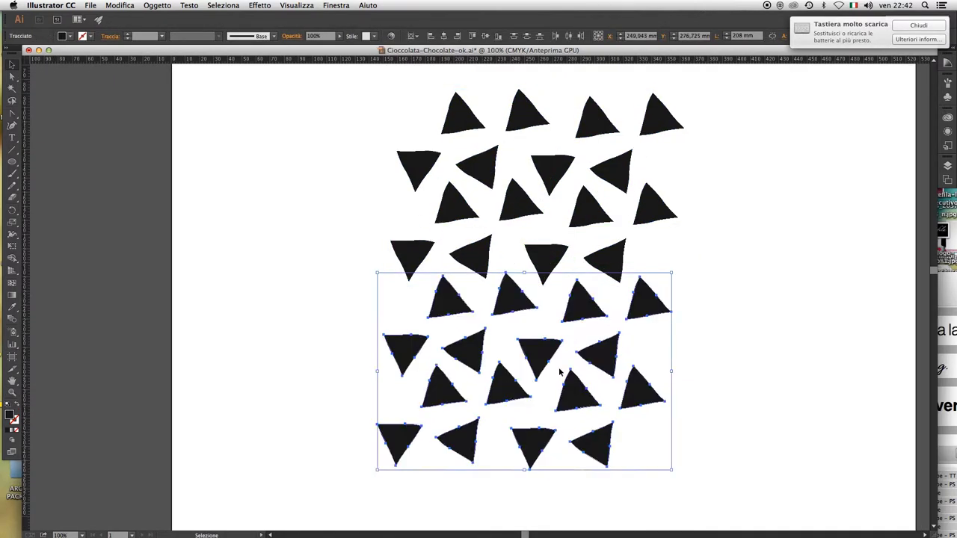
key("super+minus")
key("super+a")
left_click_drag(431, 322, 566, 321)
Step: Shift the triangle pattern up-left, copy it downward, and shrink it to fit the page
left_click(445, 287)
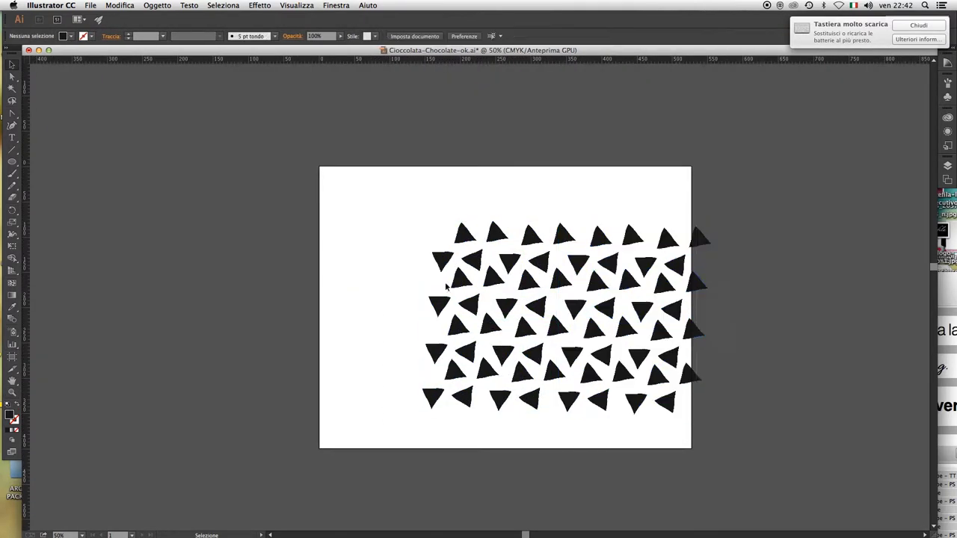
key("super+a")
left_click_drag(460, 278, 350, 230)
left_click_drag(467, 254, 480, 438)
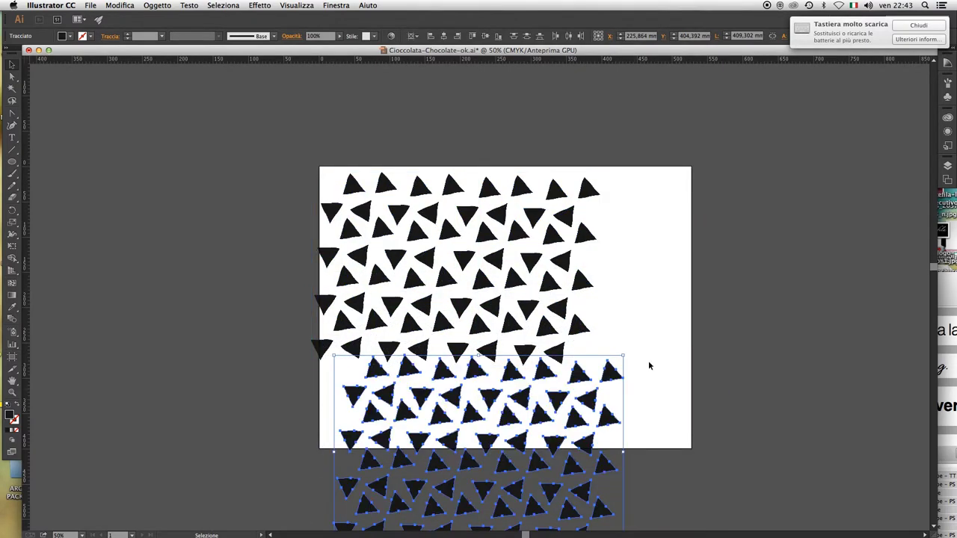
scroll(649, 366, "left", 5)
left_click_drag(369, 245, 482, 411)
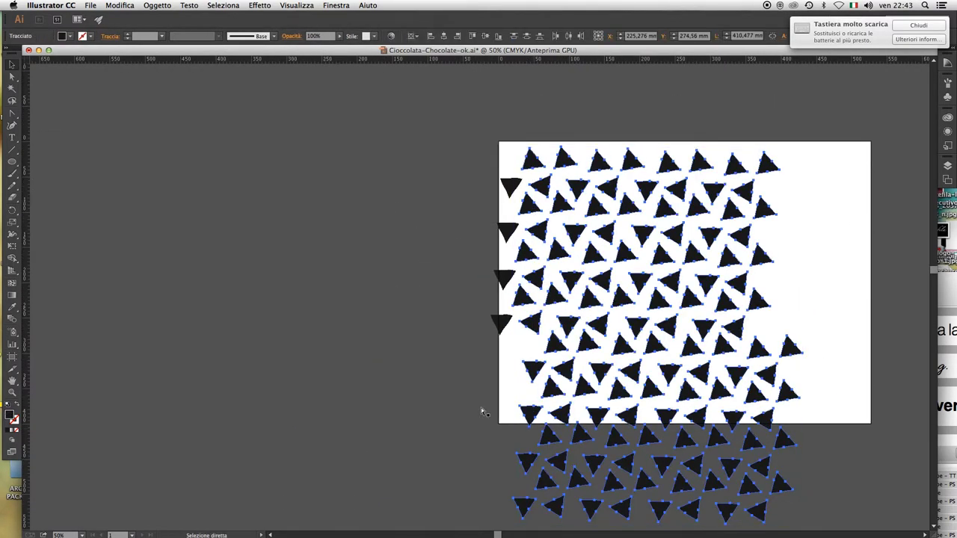
left_click_drag(543, 208, 652, 394)
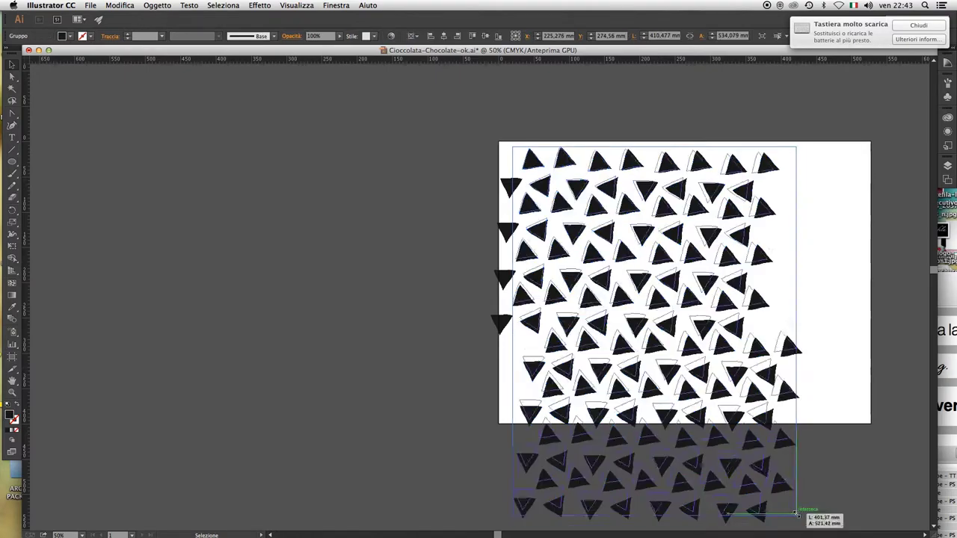
left_click_drag(803, 509, 652, 267)
Step: Select the rectangle with the triangles and clip them with Ctrl+7
left_click(678, 287)
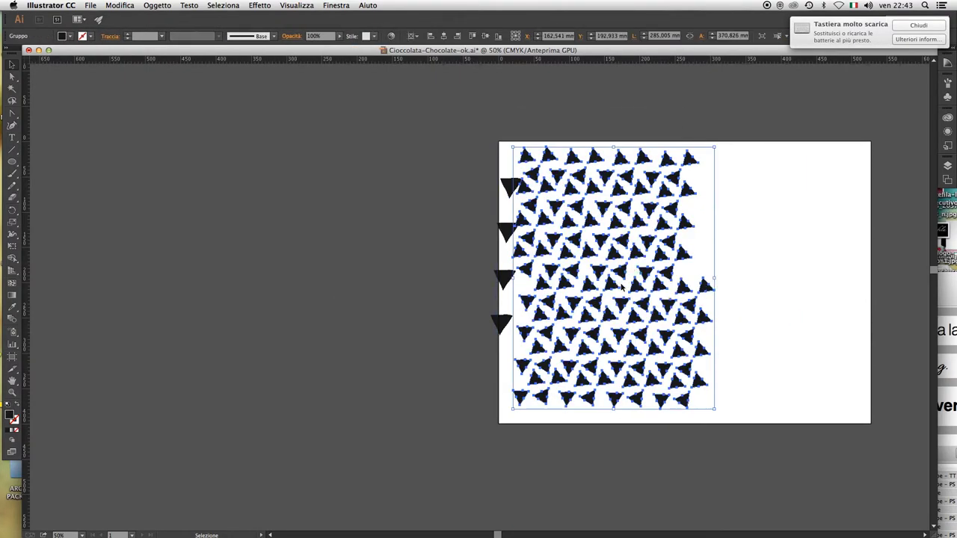
key("ctrl+7")
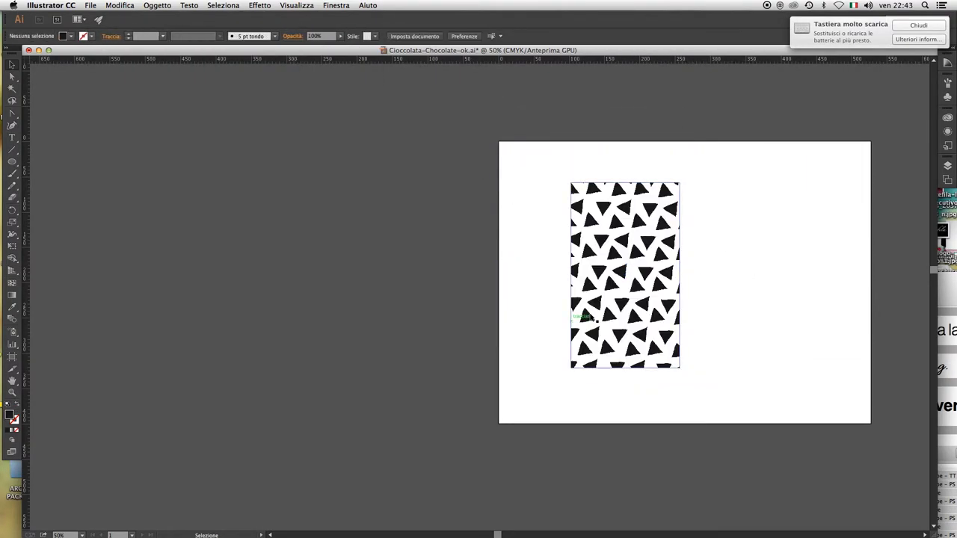
key("ctrl+1")
left_click(692, 287)
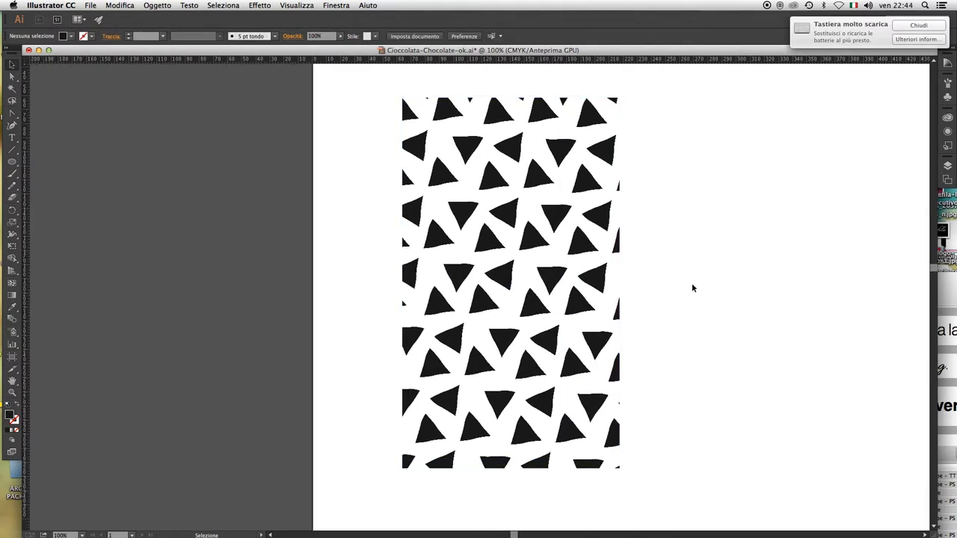
Step: Zoom in on the small rectangle and fill it black
key("z")
left_click(692, 284)
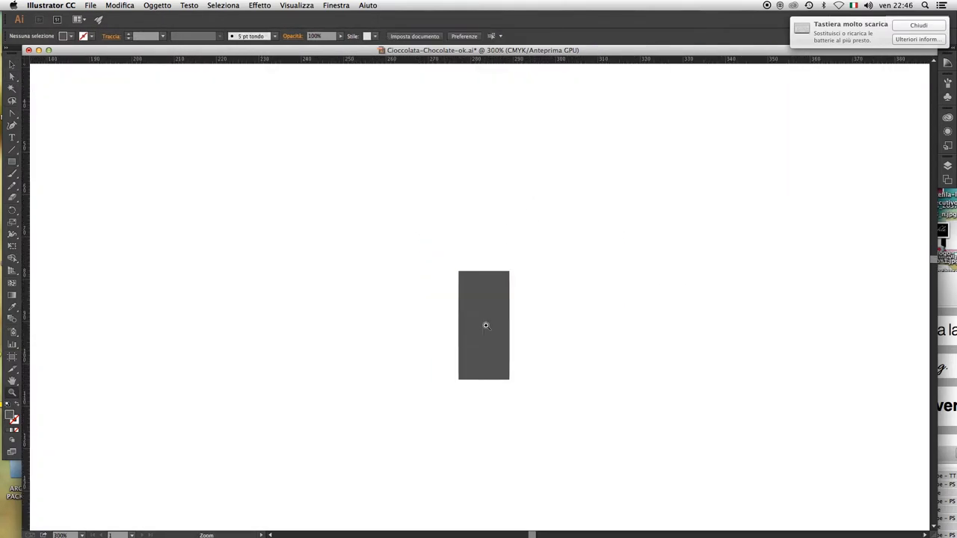
left_click(485, 325)
double_click(12, 416)
left_click(609, 324)
Step: Skew the bar's top corner, bend a side into a curve, and narrow it
key("a")
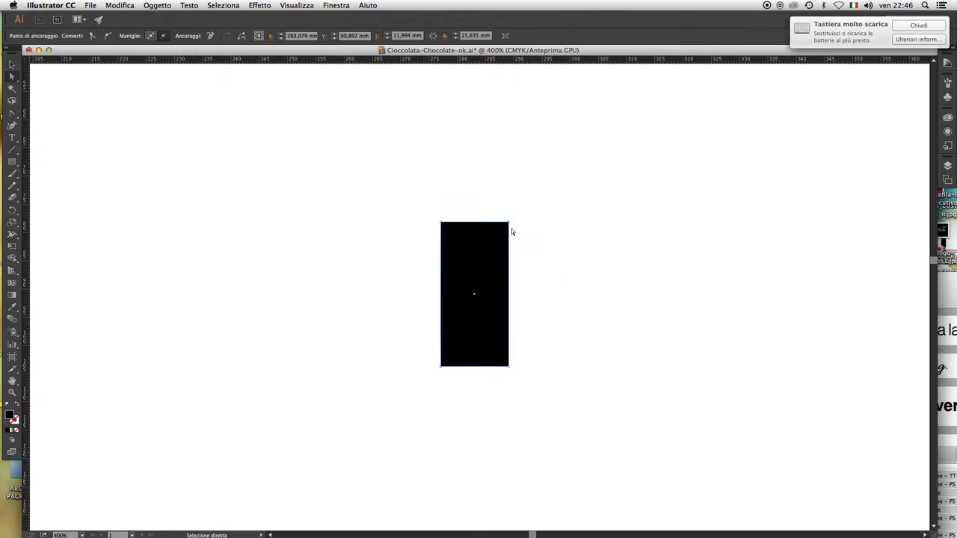
left_click_drag(511, 228, 511, 232)
key("c")
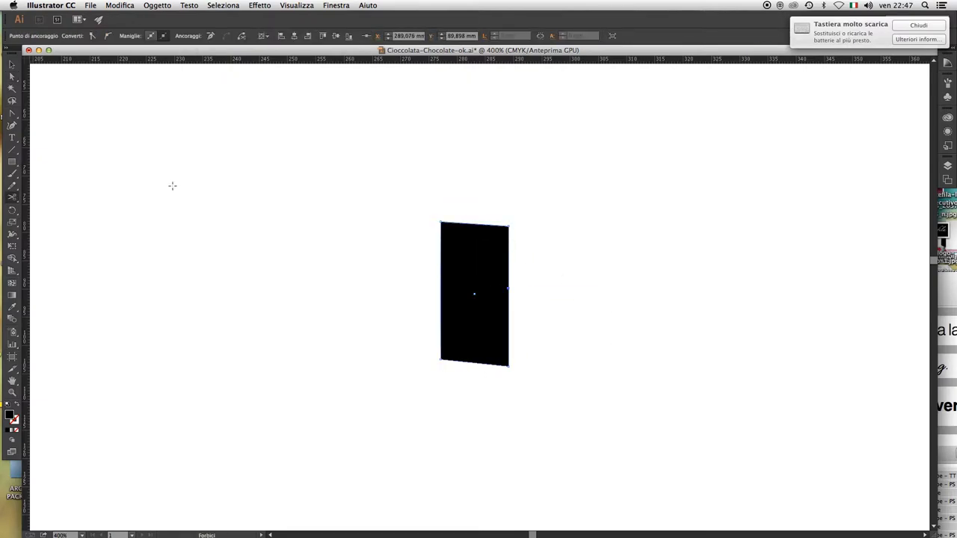
key("a")
left_click(510, 343)
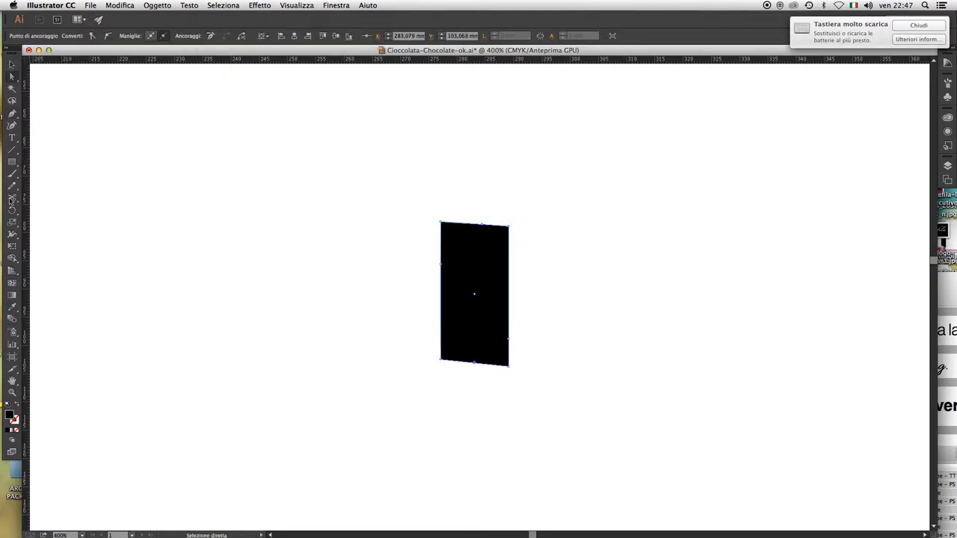
left_click_drag(15, 119, 71, 113)
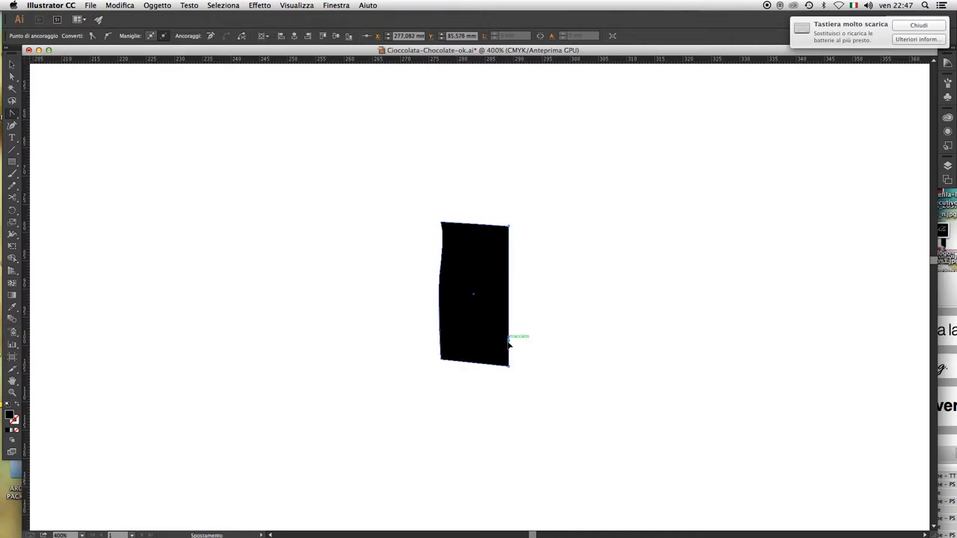
key("a")
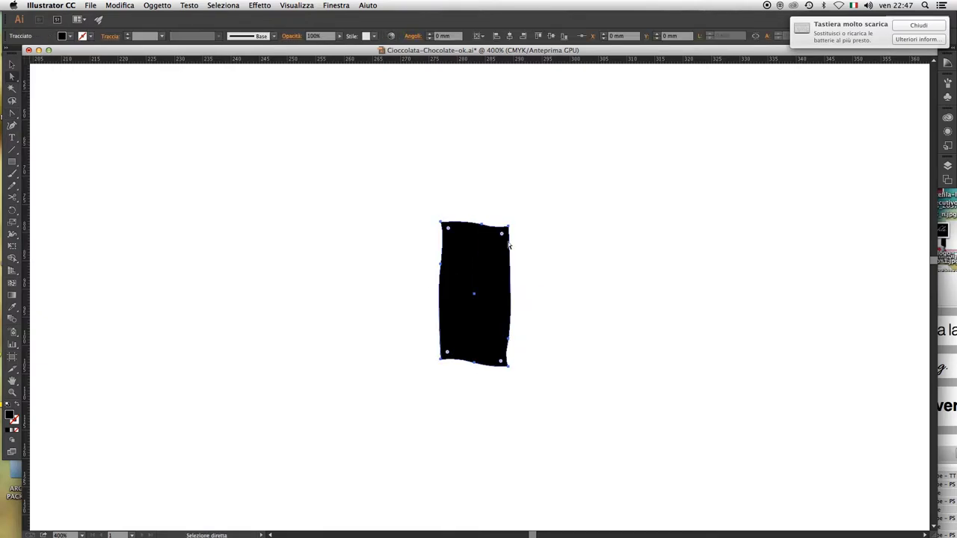
left_click_drag(511, 282, 505, 282)
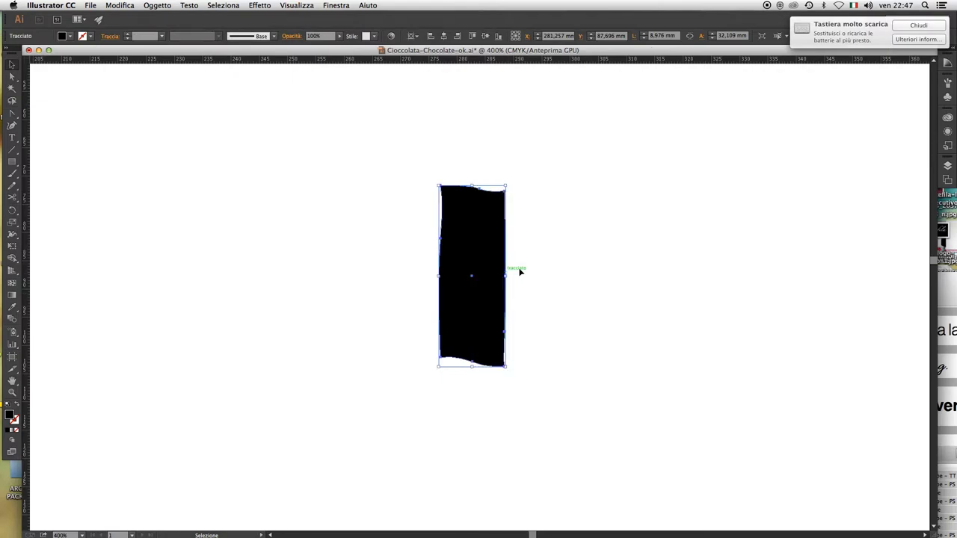
key("super+1")
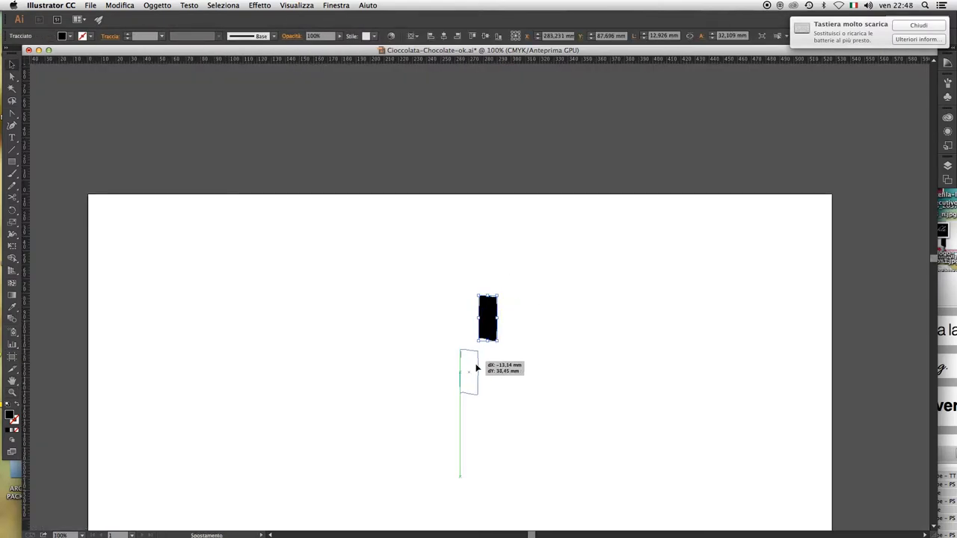
Step: Duplicate the bar into eight bars, then copy them below to make sixteen
left_click_drag(476, 367, 476, 367)
key("super+plus")
left_click_drag(585, 265, 585, 265)
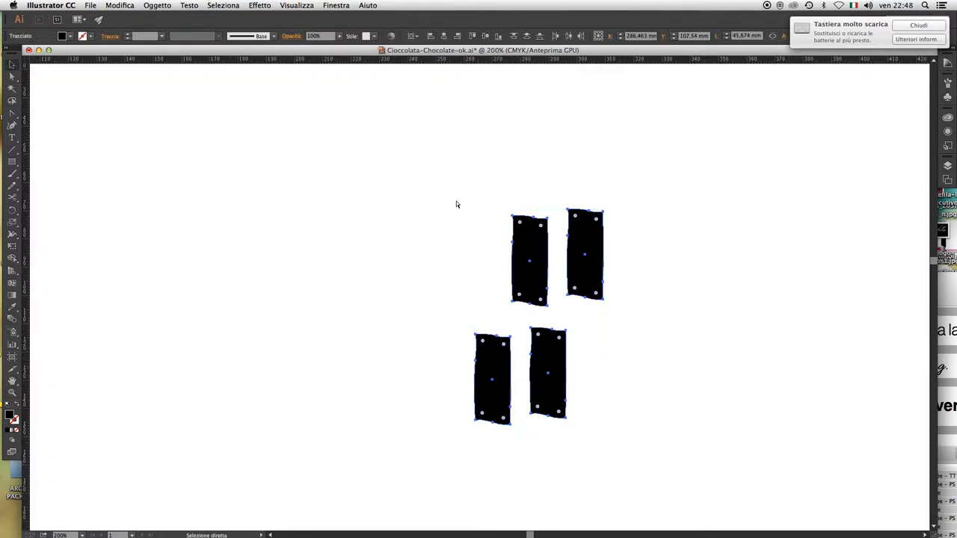
left_click_drag(455, 203, 613, 419)
left_click_drag(595, 265, 483, 264)
key("super+a")
key("super+1")
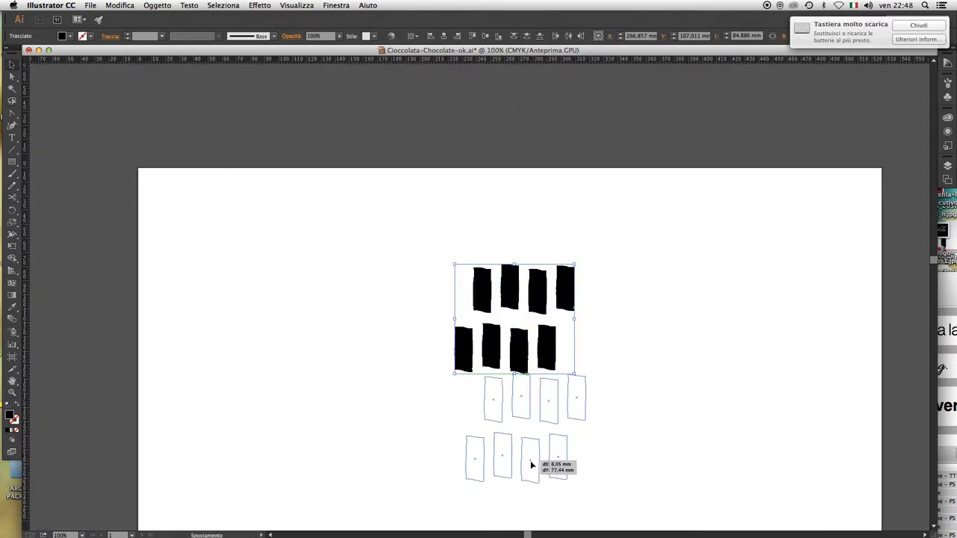
left_click_drag(502, 462, 502, 462)
Step: Nudge individual bars up, down and sideways to stagger the rows
key("super+plus")
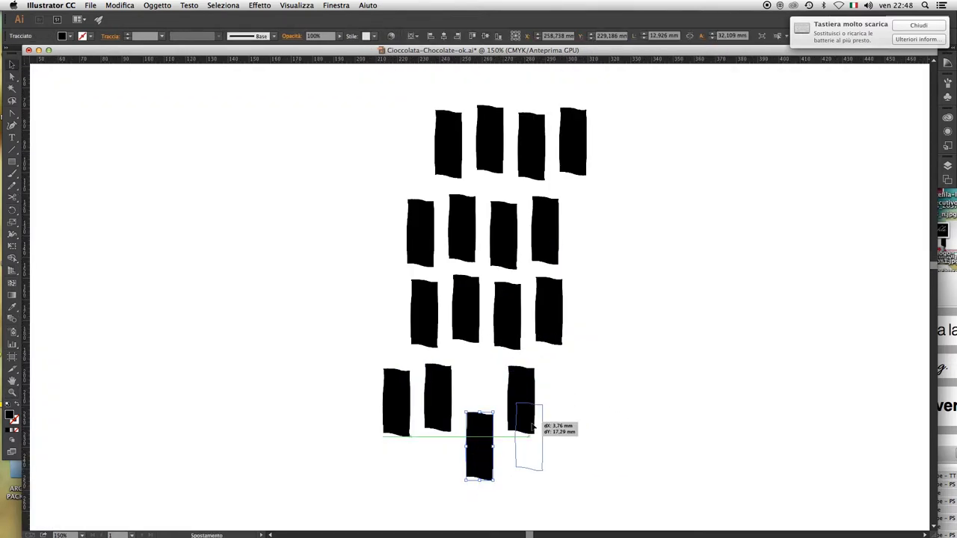
left_click_drag(478, 396, 478, 441)
left_click_drag(506, 313, 507, 340)
left_click_drag(420, 232, 400, 214)
left_click_drag(423, 313, 408, 297)
left_click_drag(549, 310, 548, 349)
left_click_drag(545, 230, 545, 260)
left_click_drag(448, 142, 448, 114)
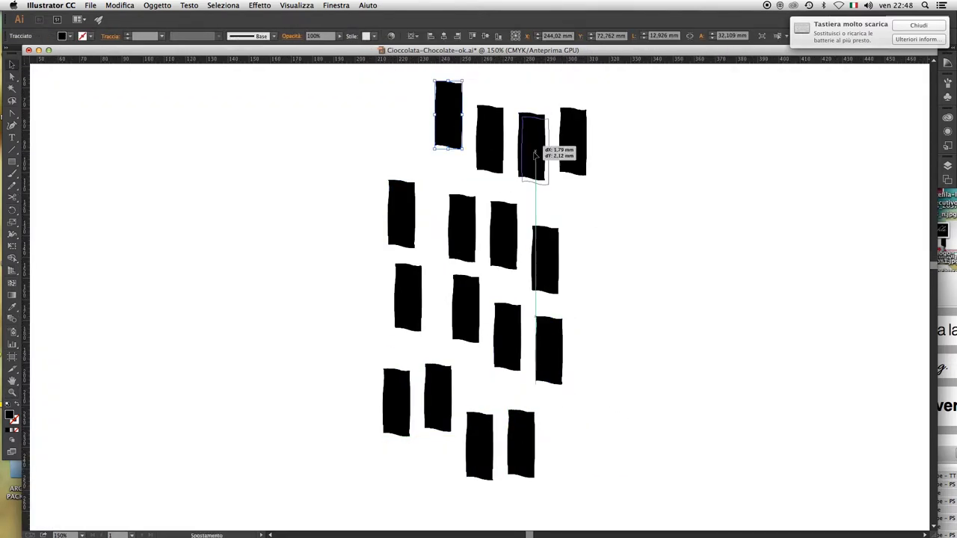
left_click_drag(531, 146, 531, 159)
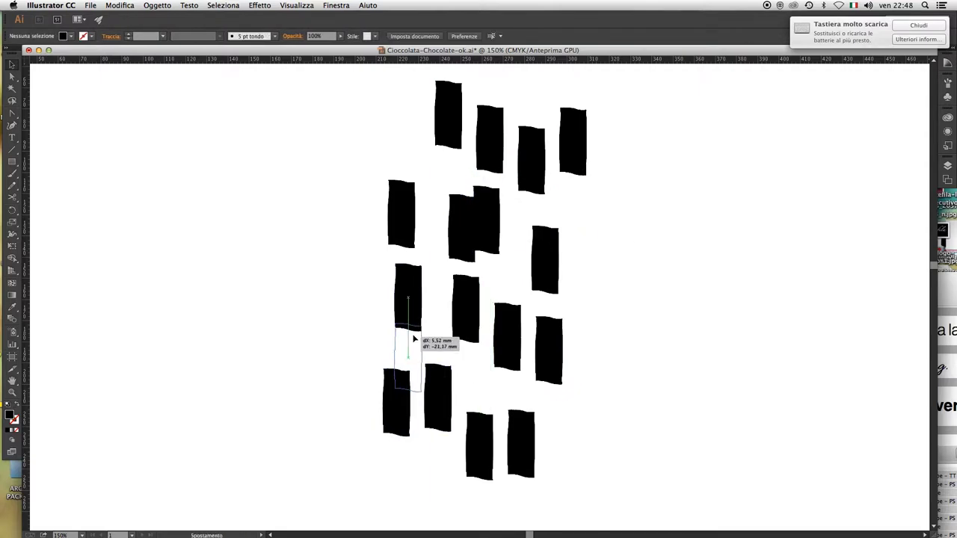
left_click_drag(415, 339, 421, 353)
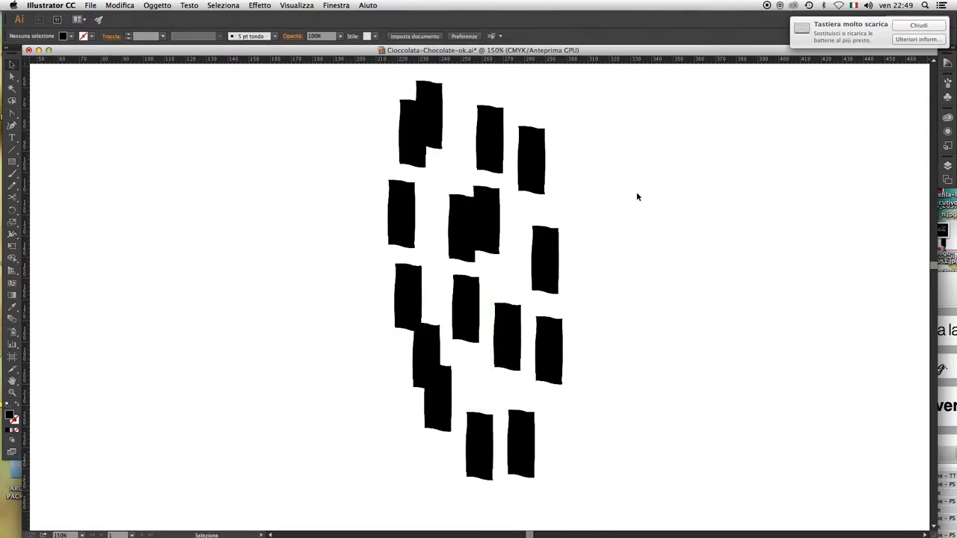
key("super+z")
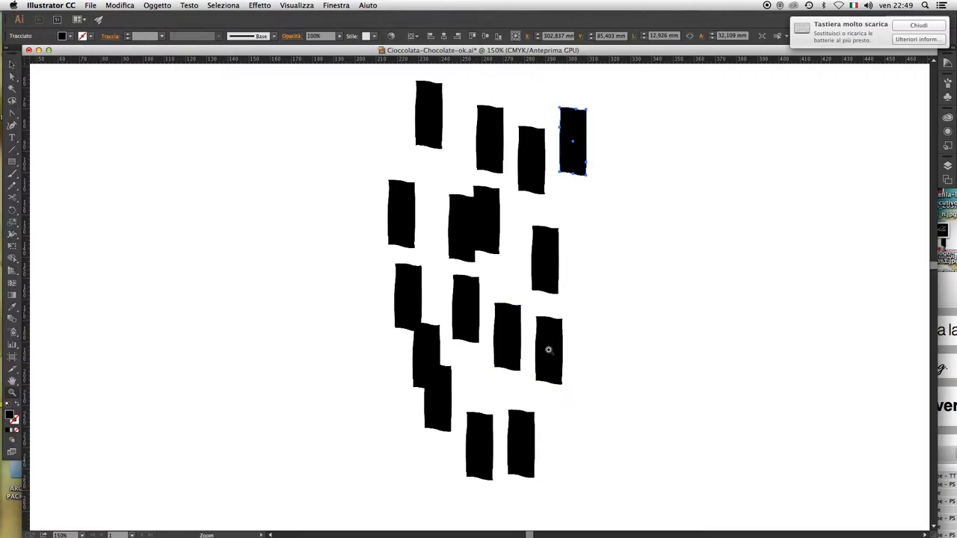
Step: Duplicate all the bars to the right and then downward
key("super+minus")
key("super+a")
left_click_drag(499, 275, 581, 239)
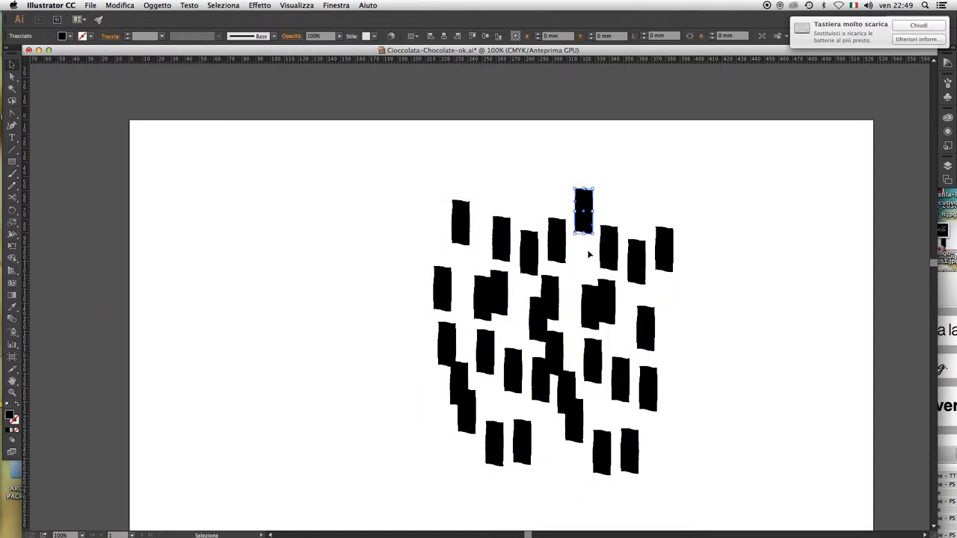
mouse_move(554, 352)
left_mouse_down()
mouse_move(550, 343)
mouse_move(552, 355)
left_mouse_up()
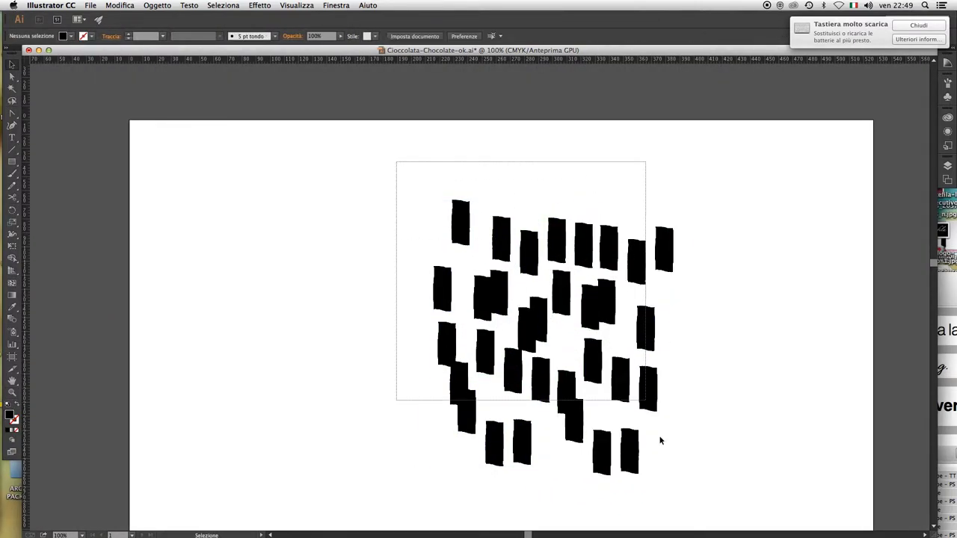
key("super+a")
left_click_drag(591, 314, 568, 325)
Step: Delete a stray overlapping bar and move the whole bar pattern into place
left_click(493, 325)
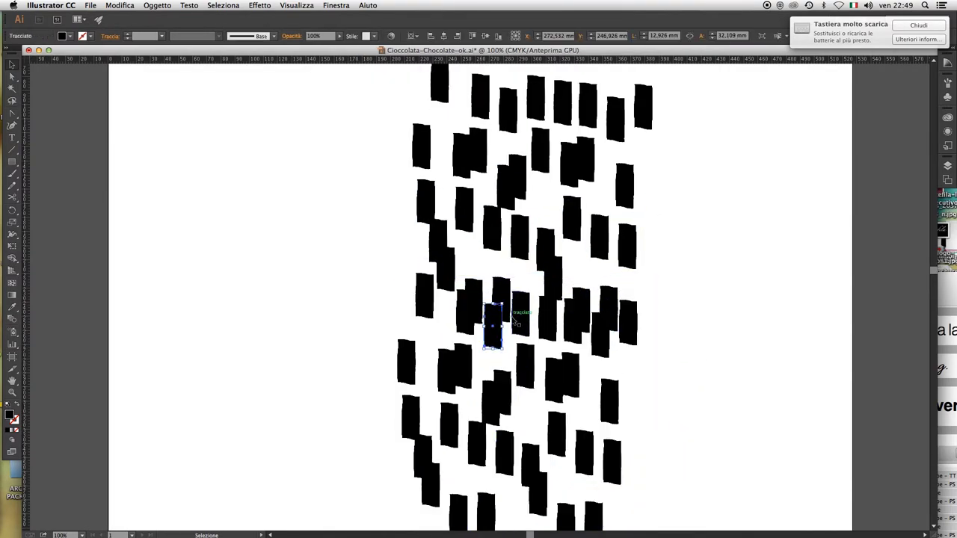
left_click_drag(493, 325, 426, 333)
key("Delete")
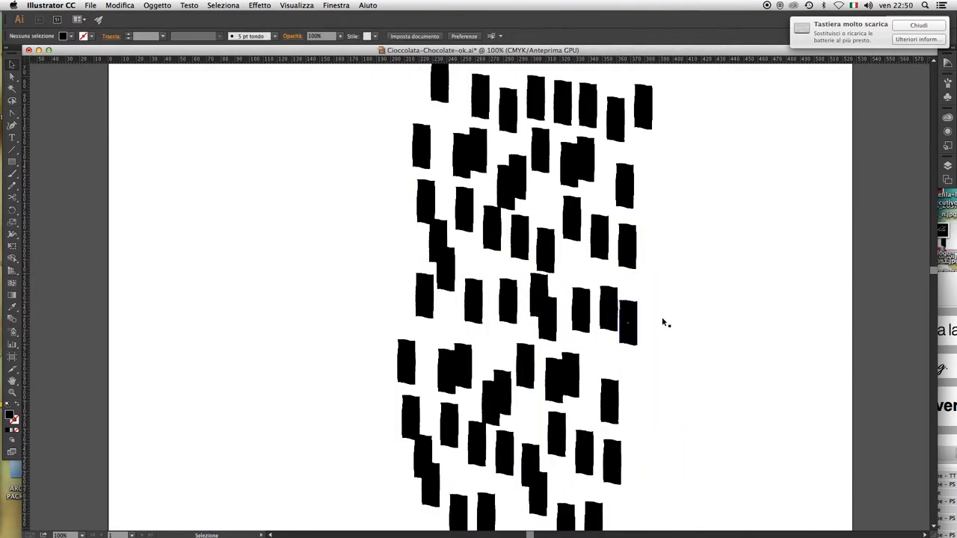
key("super+minus")
key("super+a")
left_click_drag(508, 329, 599, 266)
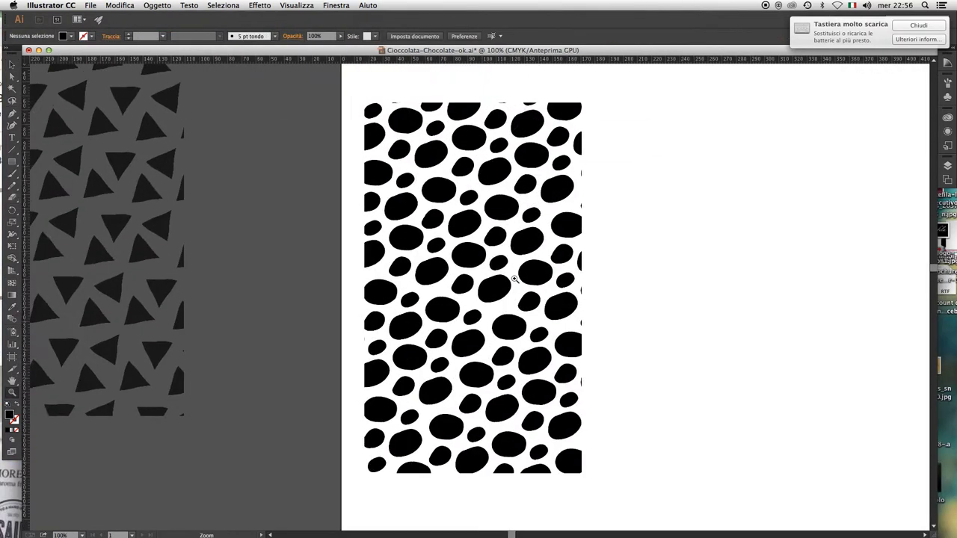
Step: Place the 'chocolate' text beneath the spotted pattern
key("super+minus")
key("t")
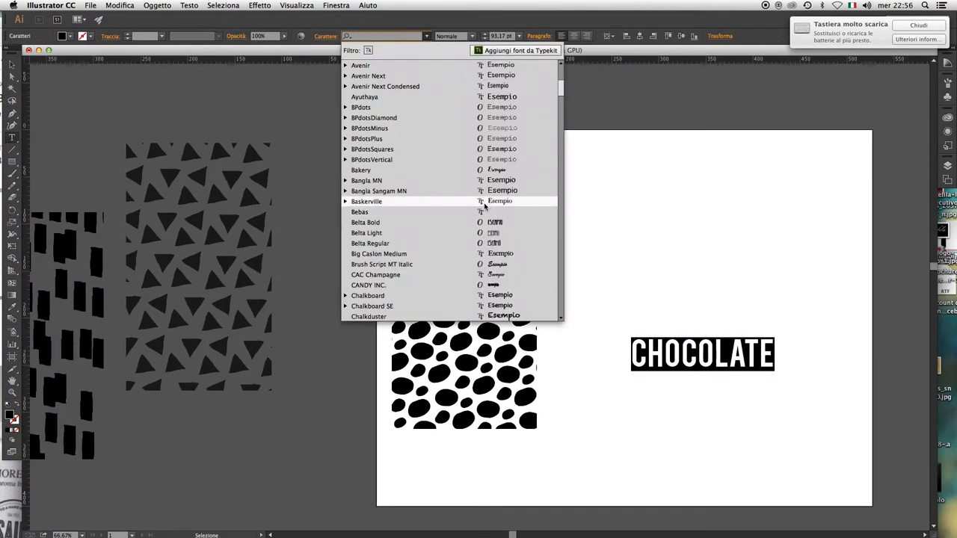
left_click_drag(518, 465, 509, 459)
left_click(501, 495)
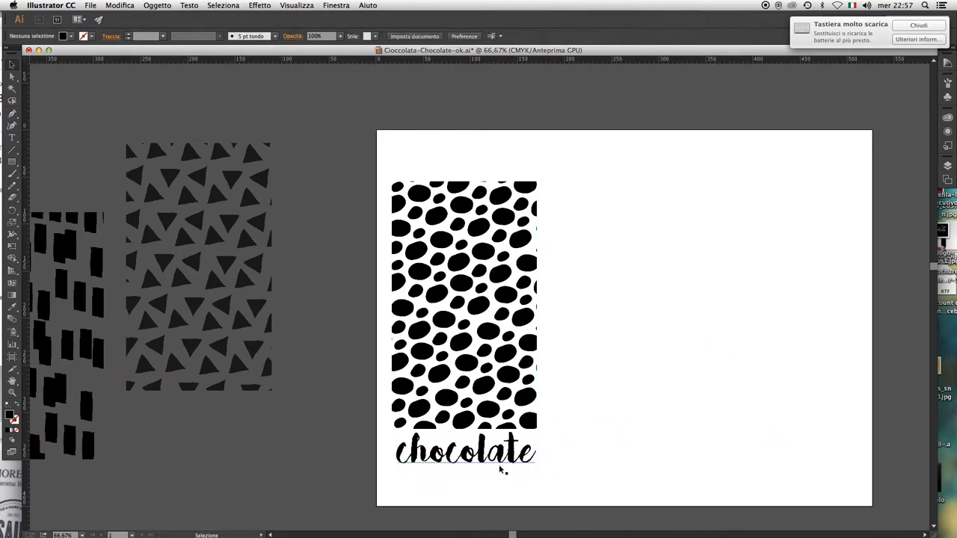
Step: Draw a rectangle over the pattern and text and make it a clipping mask
key("super+plus")
key("m")
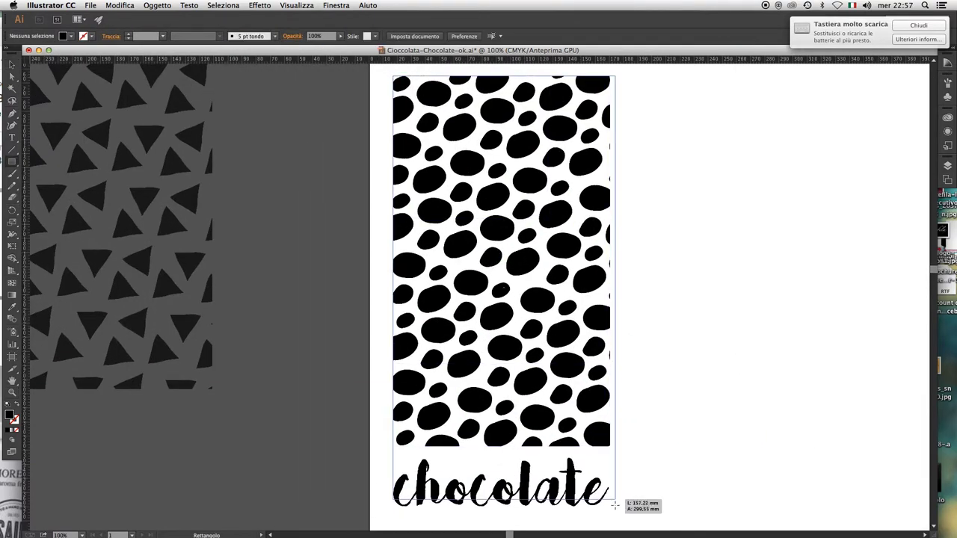
left_click_drag(615, 506, 611, 518)
key("ctrl+7")
scroll(647, 327, "down", 1)
Step: Scale the chocolate text to fit the wrapper
key("v")
left_click(523, 430)
mouse_move(606, 471)
left_mouse_down()
mouse_move(599, 486)
mouse_move(594, 462)
left_mouse_up()
left_click(665, 420)
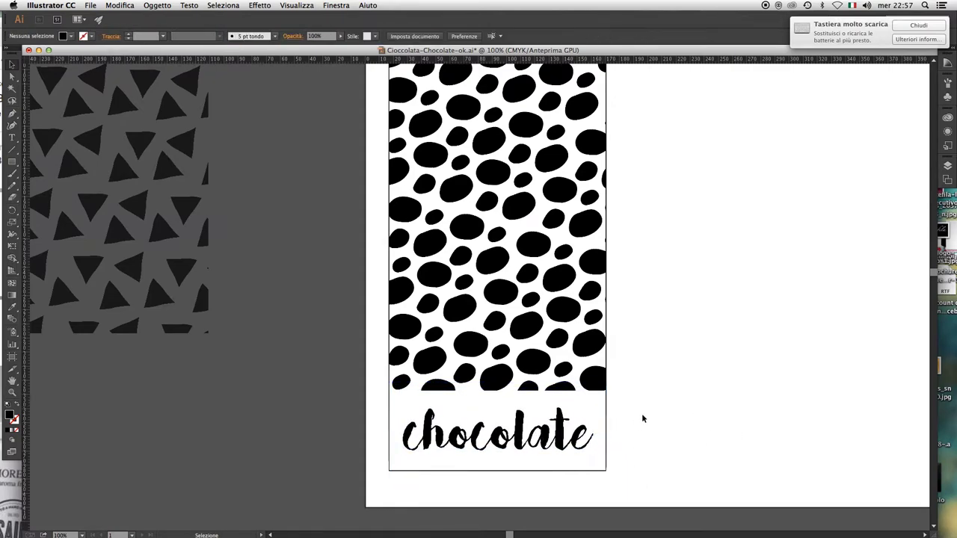
Step: Draw a 2 pt horizontal dividing line above the text, then a large centre circle
left_click_drag(596, 407, 598, 401)
left_click(162, 36)
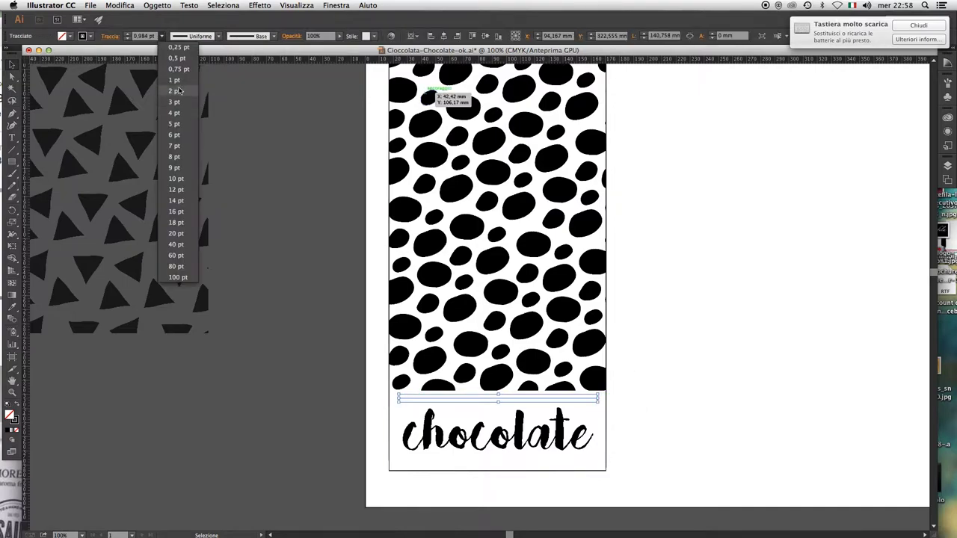
left_click(166, 89)
scroll(662, 369, "up", 1)
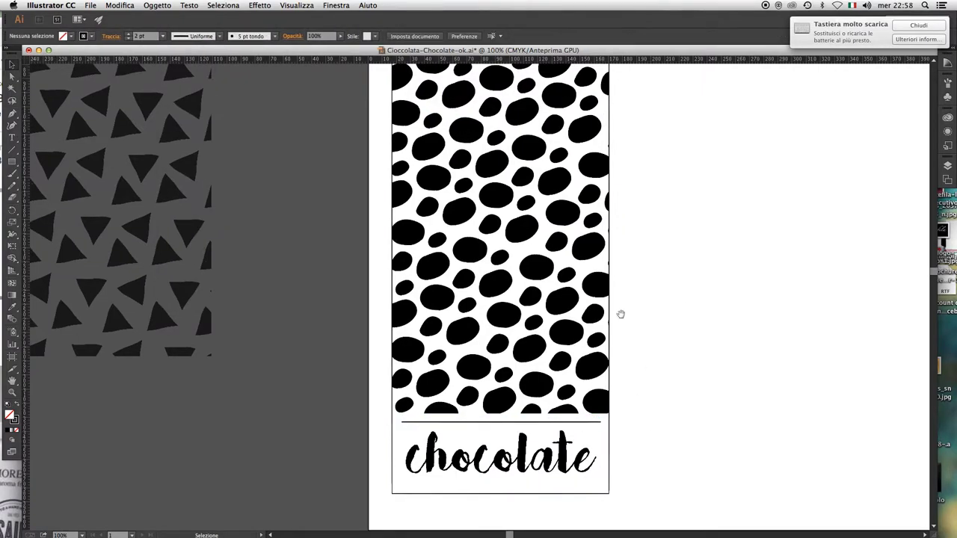
scroll(619, 314, "up", 2)
key("l")
left_click_drag(423, 195, 580, 356)
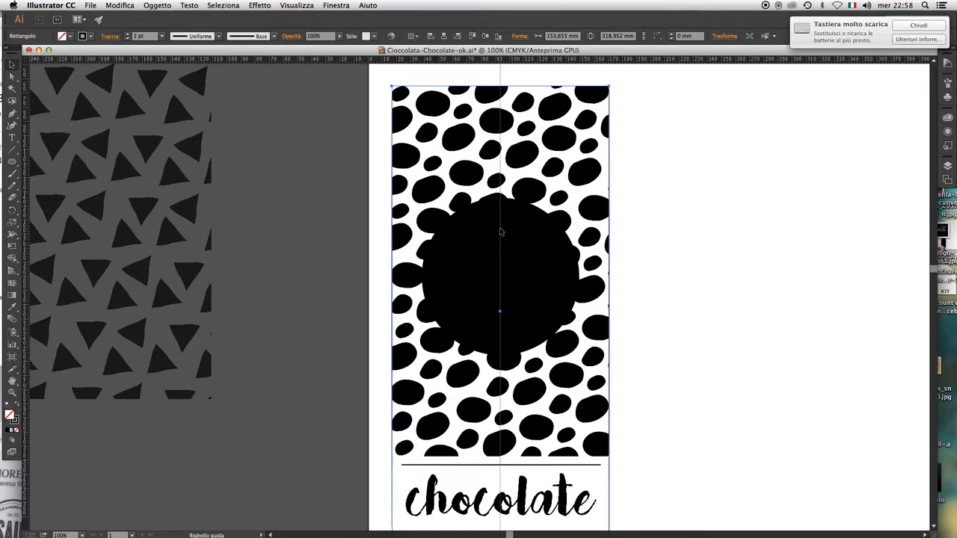
Step: Apply the CANDY INC. font to the title text
key("v")
left_click(718, 259)
scroll(673, 260, "right", 2)
key("t")
scroll(621, 280, "right", 2)
scroll(620, 281, "down", 1)
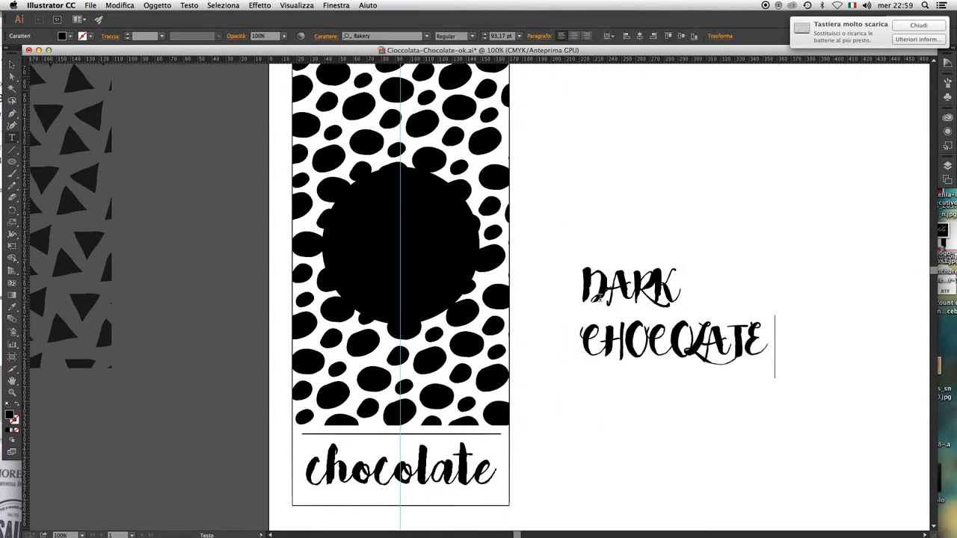
left_click(381, 36)
type("candy")
key("Return")
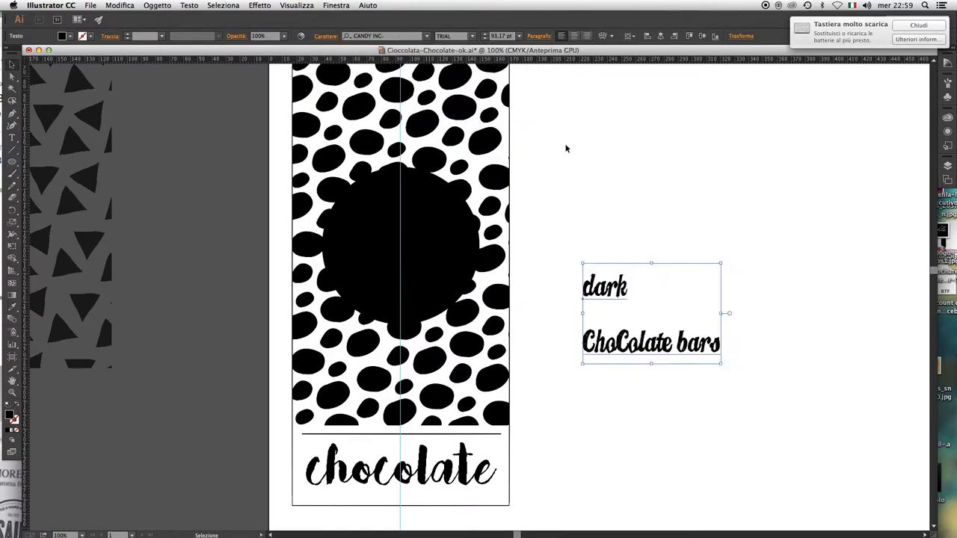
Step: Give the word DARK a crayon-style font
left_click_drag(617, 340, 628, 340)
double_click(604, 287)
left_click(426, 36)
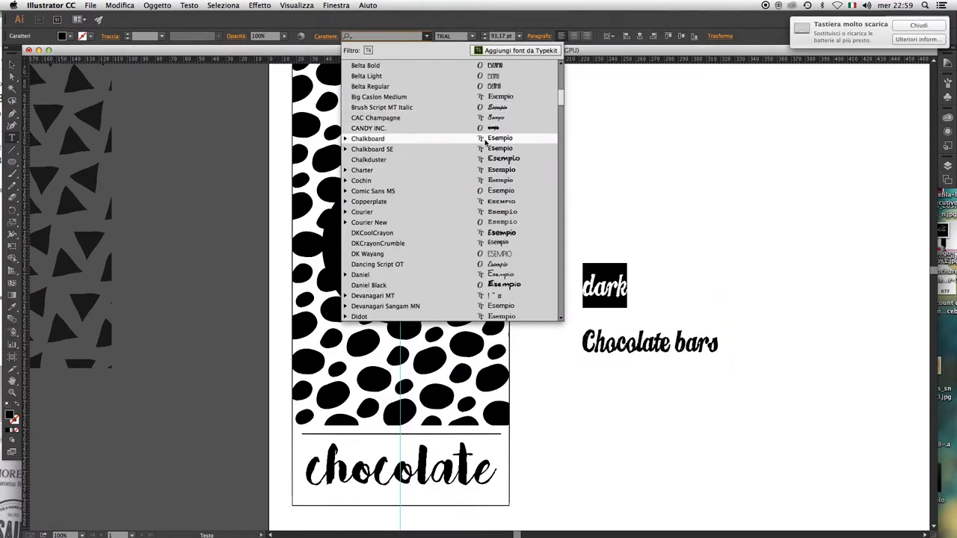
scroll(526, 210, "down", 2)
left_click(526, 210)
Step: Try other fonts on DARK and settle on a sketchy serif one
left_click(426, 35)
scroll(481, 200, "down", 5)
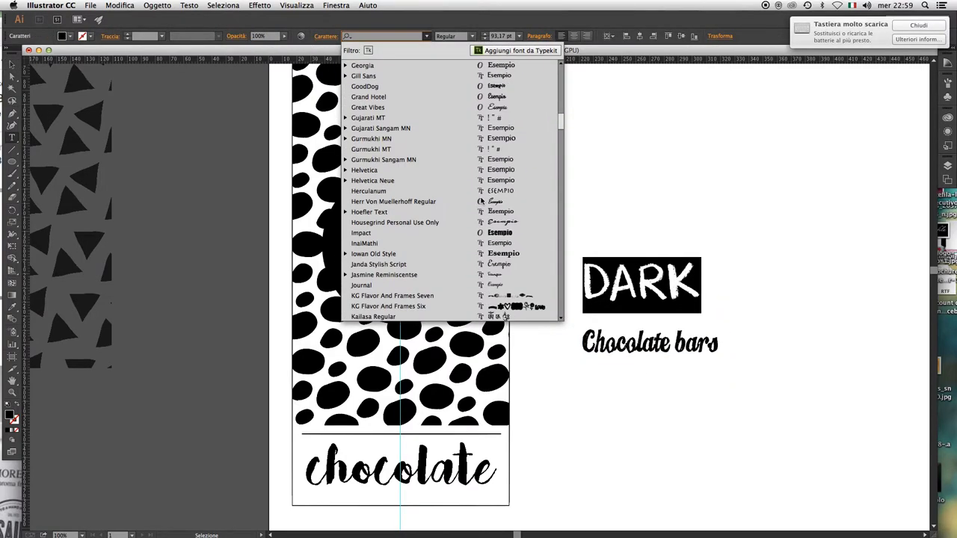
scroll(481, 201, "down", 5)
scroll(481, 201, "down", 5)
scroll(508, 187, "down", 3)
scroll(523, 171, "up", 3)
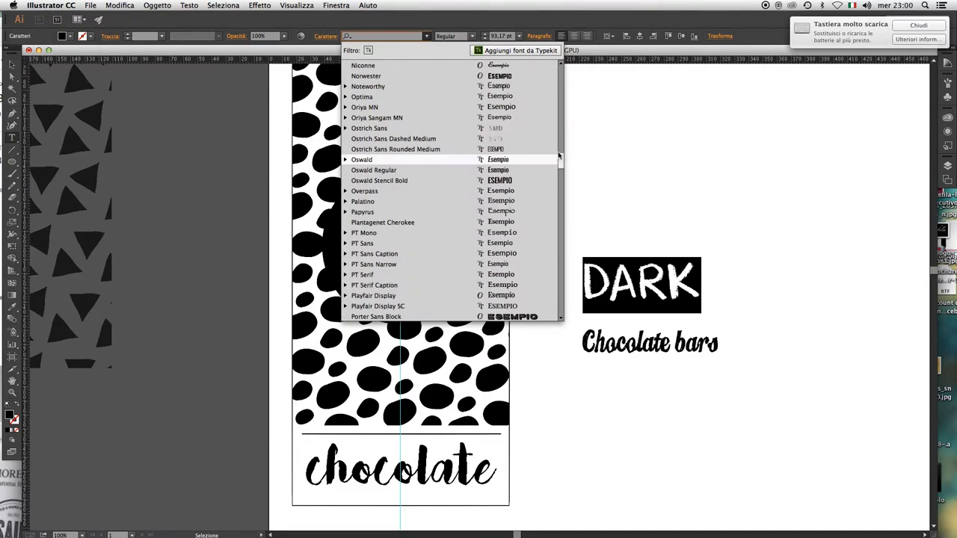
scroll(518, 68, "up", 20)
scroll(519, 172, "down", 5)
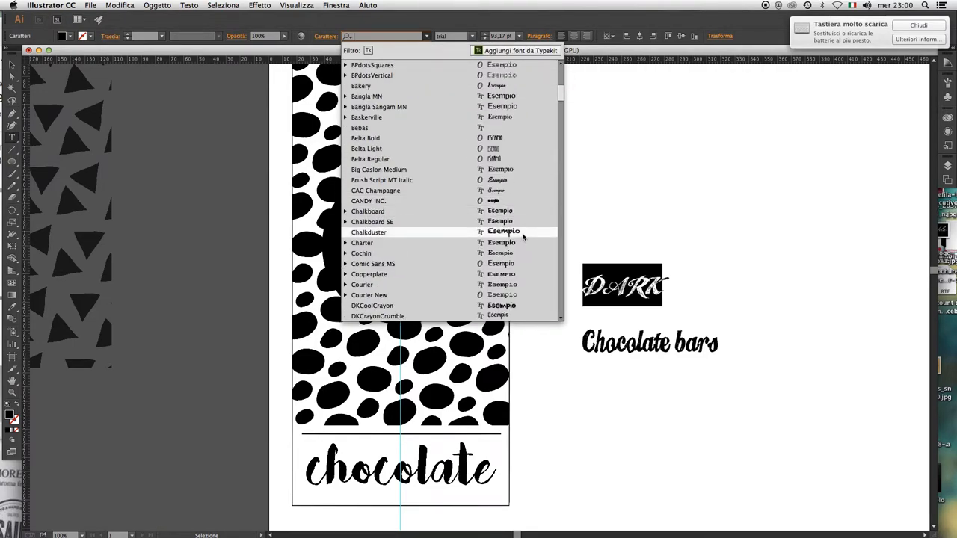
left_click(523, 307)
left_click(427, 35)
left_click(486, 107)
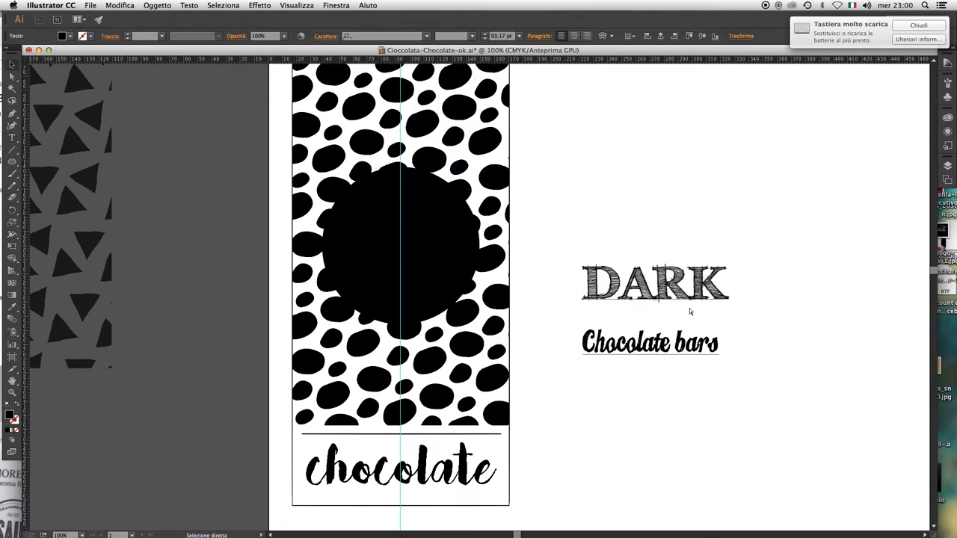
key("Escape")
Step: Set the Chocolate bars tracking to 0 in the Character panel
key("ctrl+t")
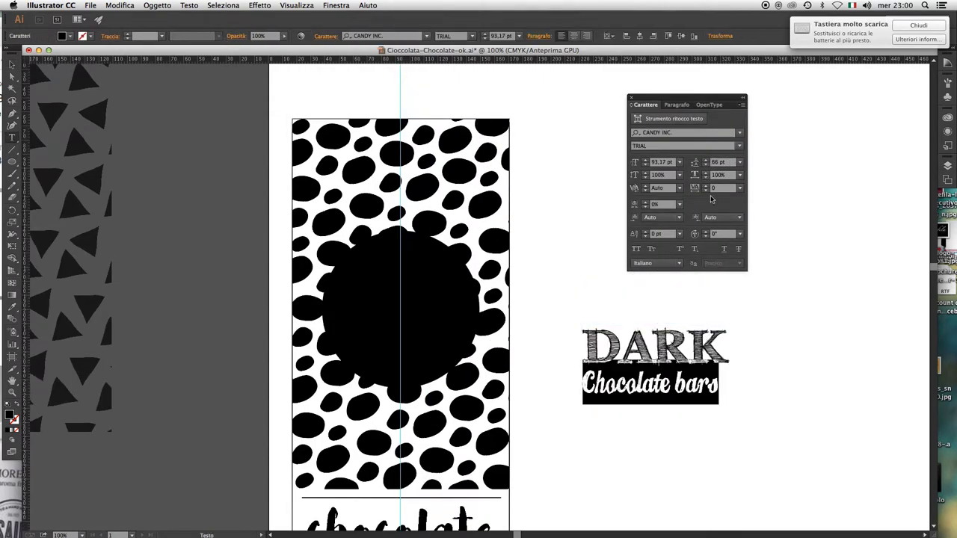
type("0")
key("Return")
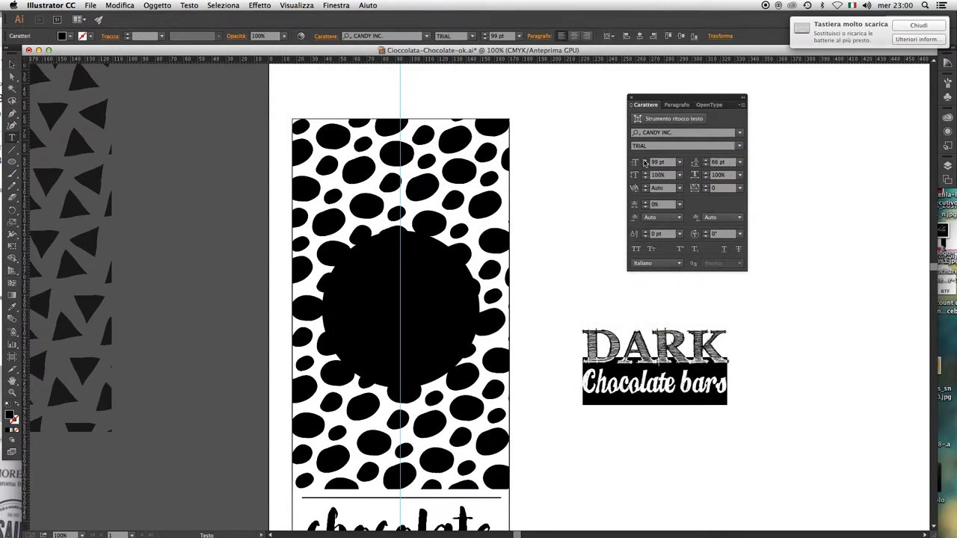
key("Escape")
key("ctrl+t")
scroll(566, 295, "down", 3)
Step: Alt-drag a copy of the rule under DARK and group it with the title words
left_click_drag(531, 435, 566, 296)
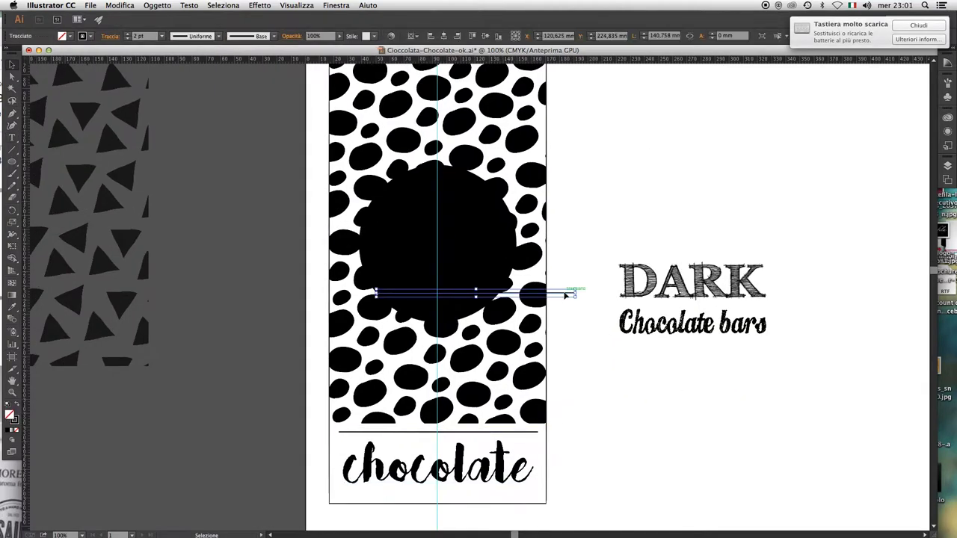
left_click_drag(784, 306, 748, 320)
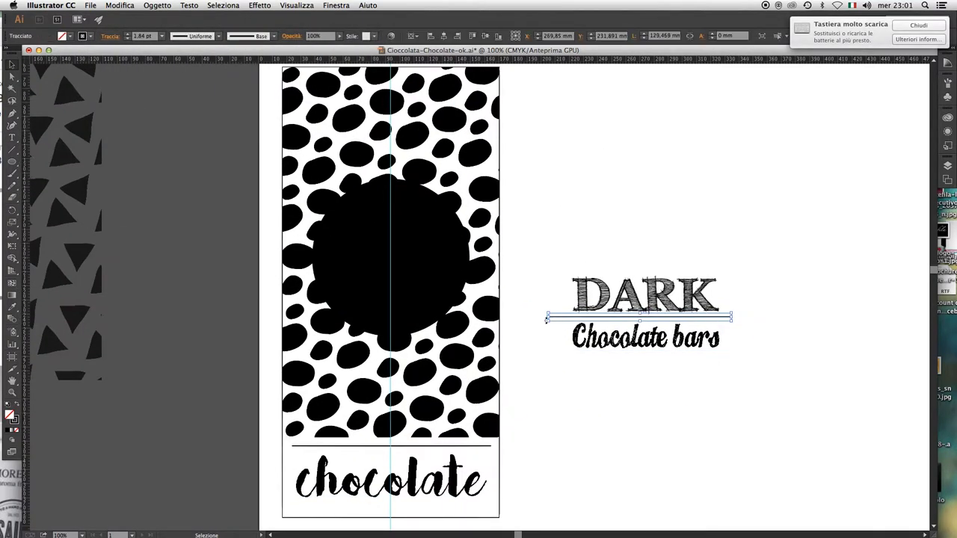
left_click_drag(546, 320, 766, 378)
key("ctrl+g")
Step: Move the title group onto the black circle
scroll(724, 337, "left", 3)
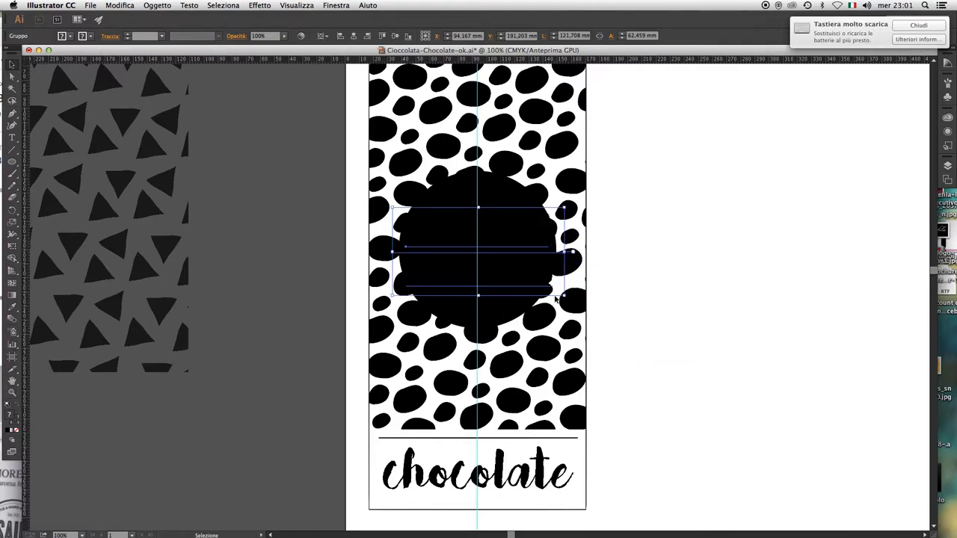
left_click_drag(794, 300, 541, 250)
key("ctrl+shift+a")
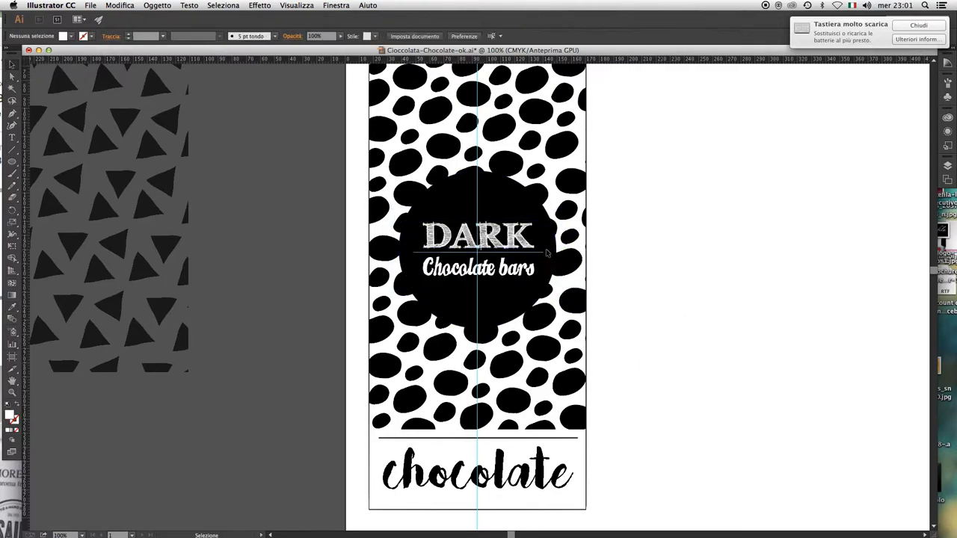
Step: Make the rule under DARK white with a 3 pt stroke
left_click(162, 36)
left_click(180, 113)
left_click(14, 419)
left_click(9, 431)
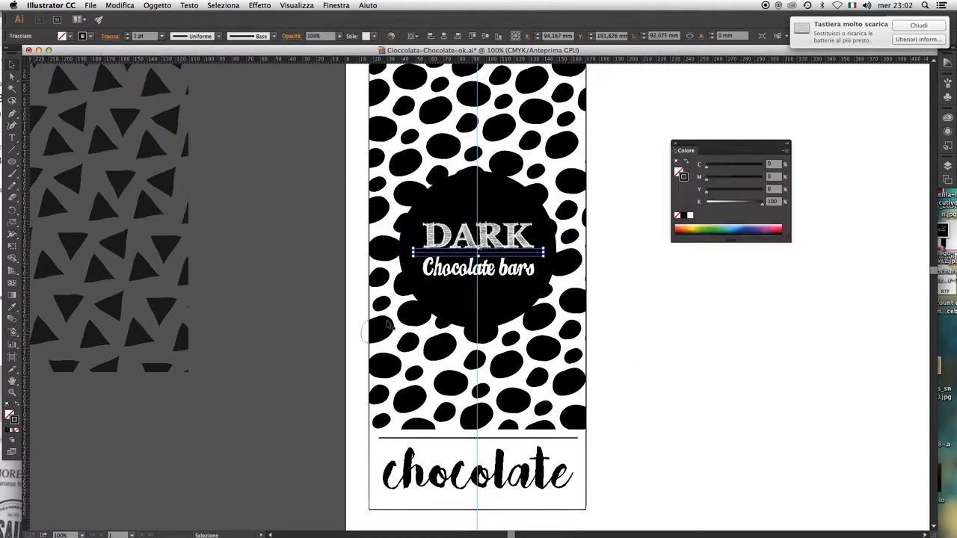
left_click(161, 36)
left_click(179, 93)
left_click(688, 210)
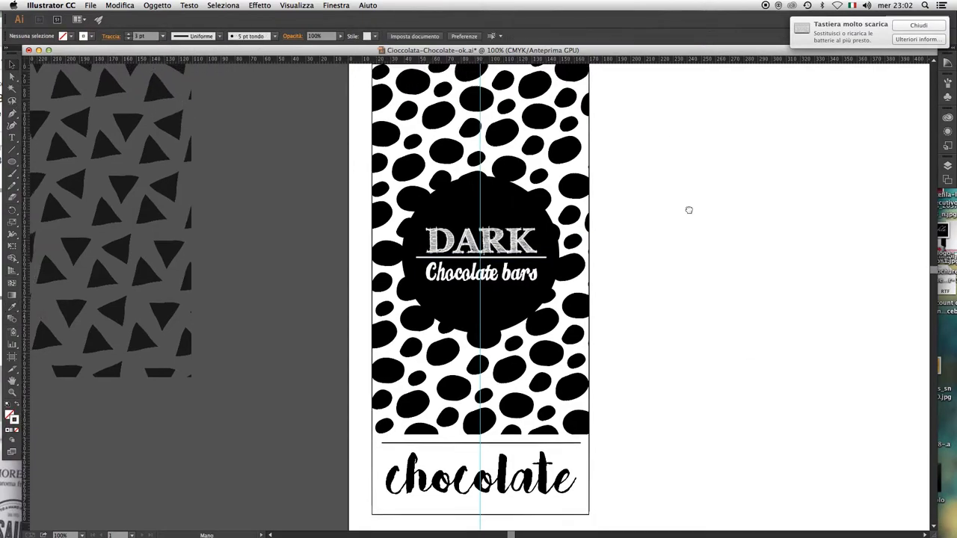
key("ctrl+plus")
left_click(497, 327)
left_click(602, 282)
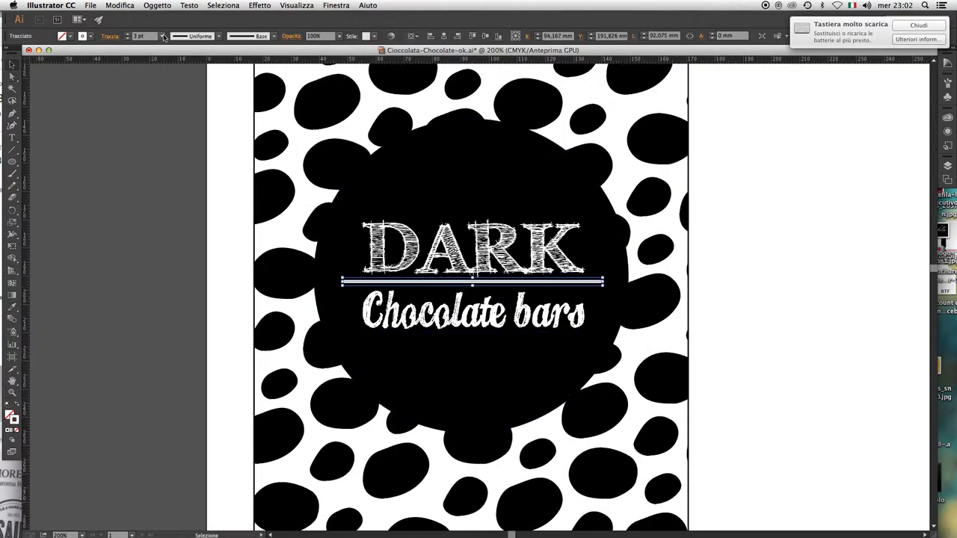
left_click(162, 36)
Step: Scale the title group to fit inside the circle
left_click(173, 80)
left_click_drag(389, 205, 684, 364)
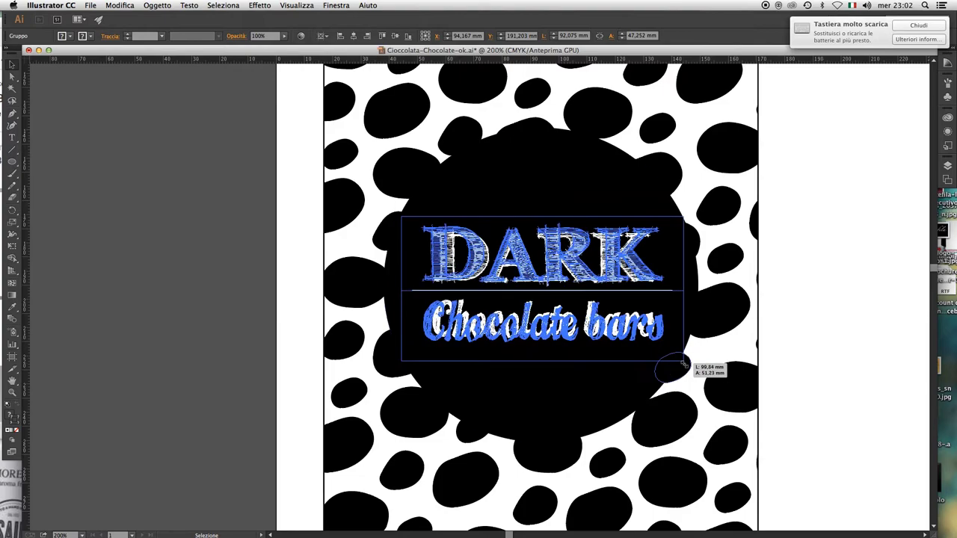
left_click(787, 331)
key("ctrl+minus")
key("ctrl+minus")
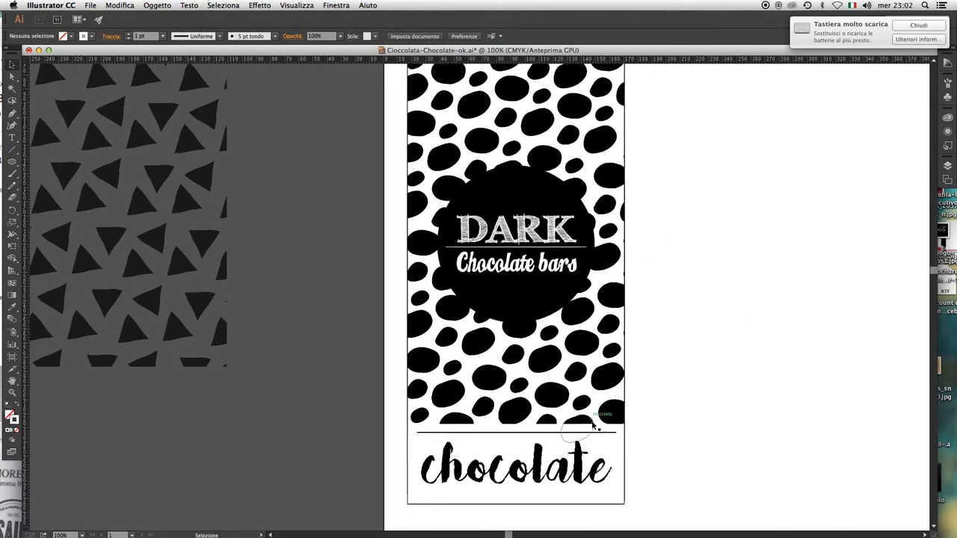
left_click(568, 468)
Step: Nudge the chocolate text down, set it to FFF Tusj Bold and enlarge it slightly
key("Down")
key("Down")
key("Down")
key("Down")
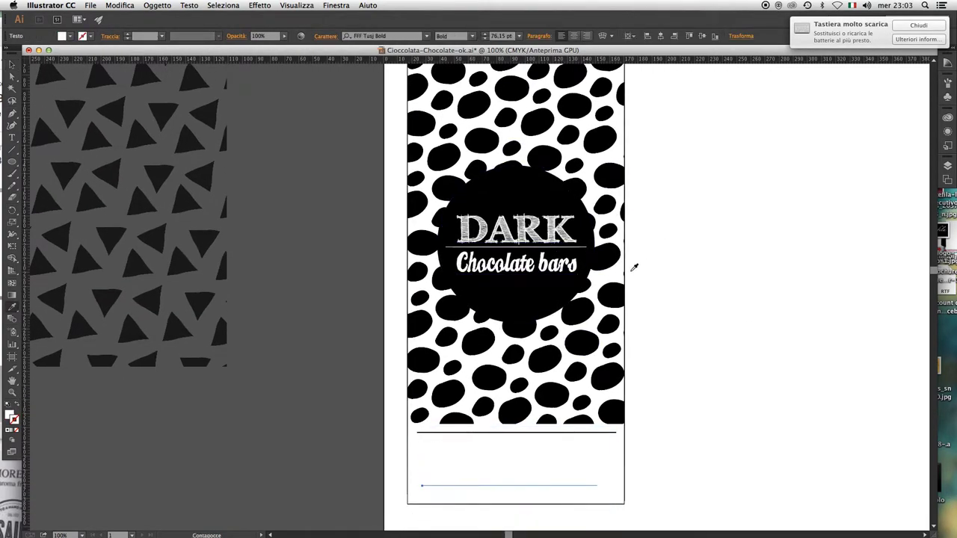
key("Down")
key("Down")
key("ctrl+t")
key("Down")
key("Down")
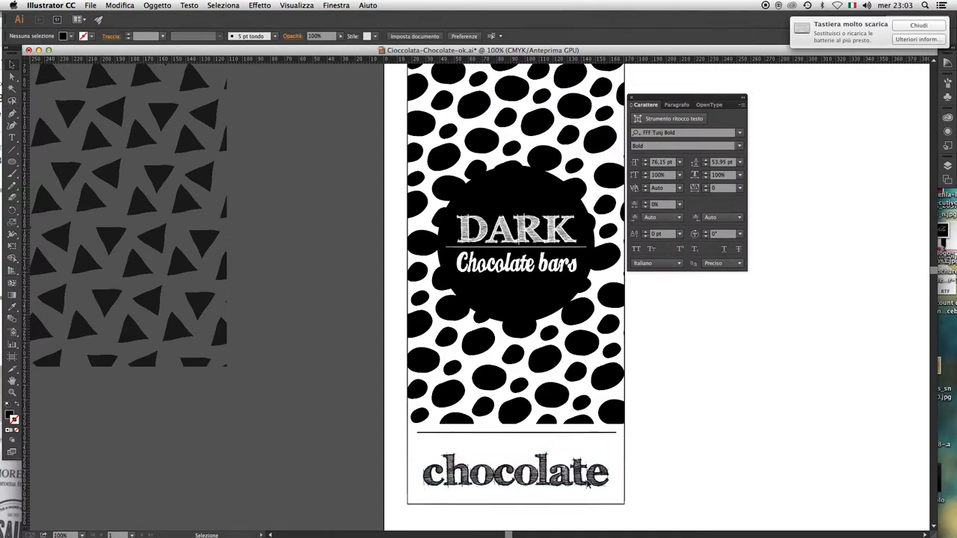
left_click_drag(600, 453, 609, 448)
left_click(679, 465)
Step: Move the triangle pattern onto the artboard and copy the DARK and chocolate labels onto it
key("ctrl+t")
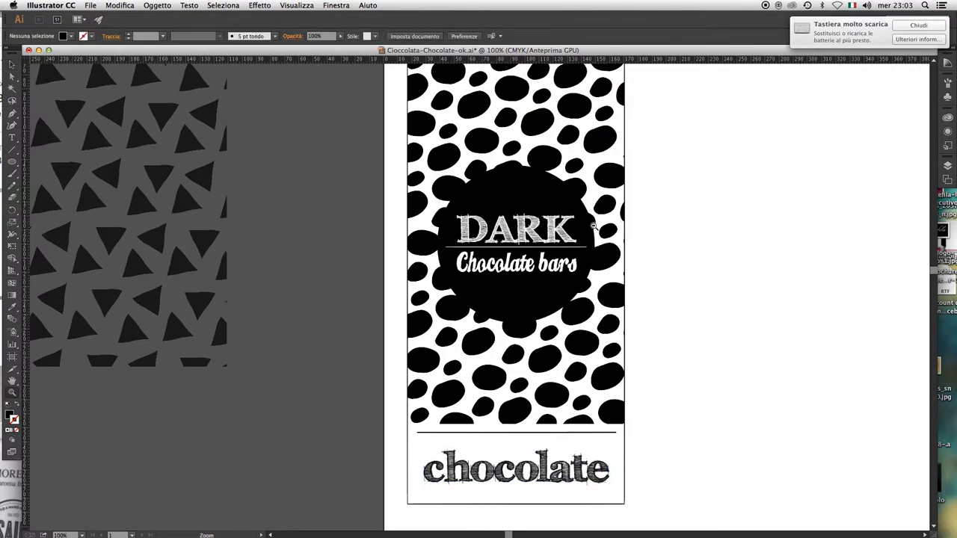
key("ctrl+minus")
left_click_drag(668, 449, 646, 415)
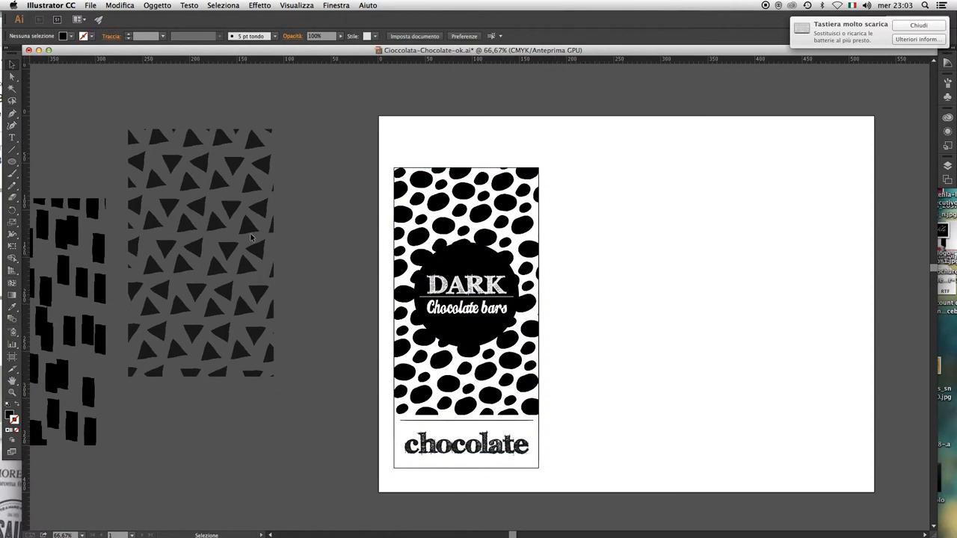
left_click_drag(272, 201, 698, 239)
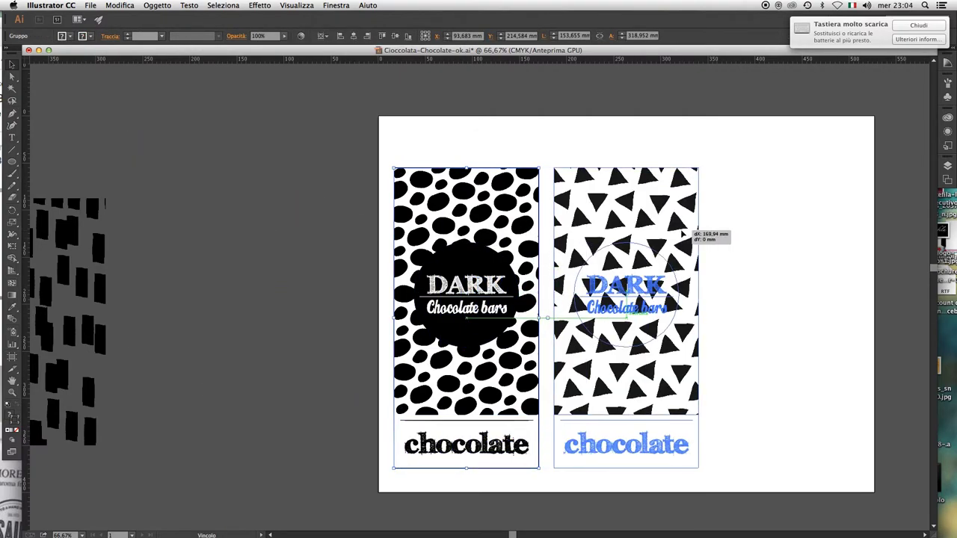
left_click_drag(539, 275, 703, 233, "alt")
Step: Move the rectangle pattern beside the bars and copy the DARK circle and chocolate label onto it
left_click_drag(85, 260, 714, 221)
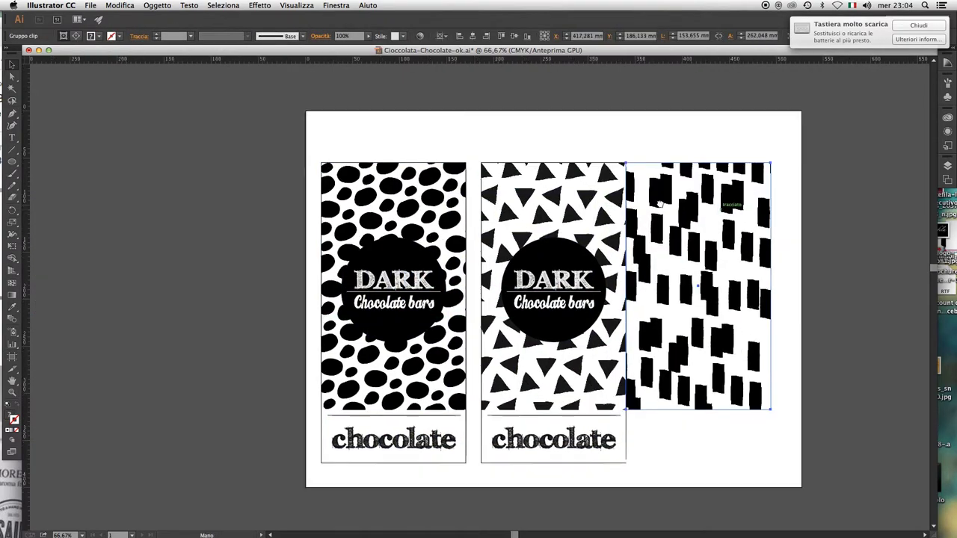
left_click(474, 149)
left_click_drag(602, 441, 759, 441)
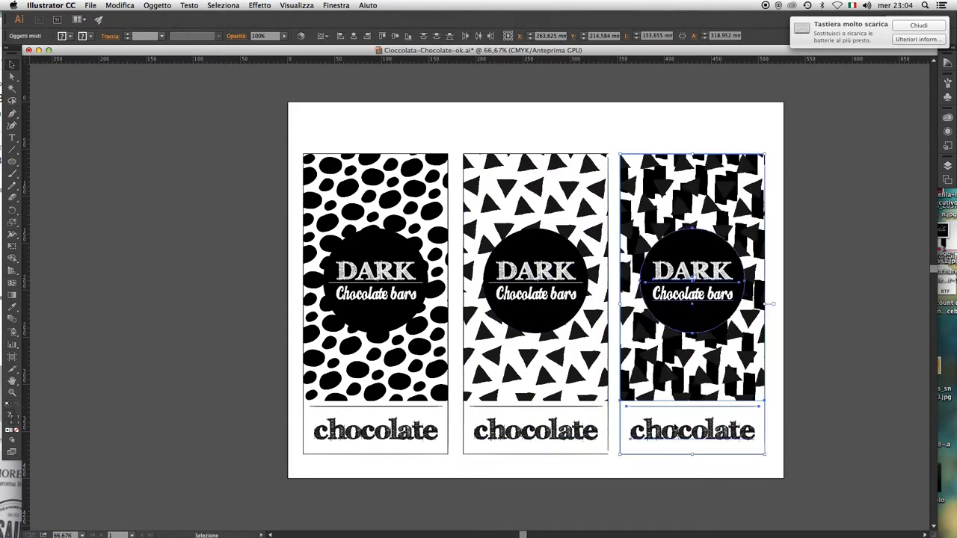
left_click(800, 335)
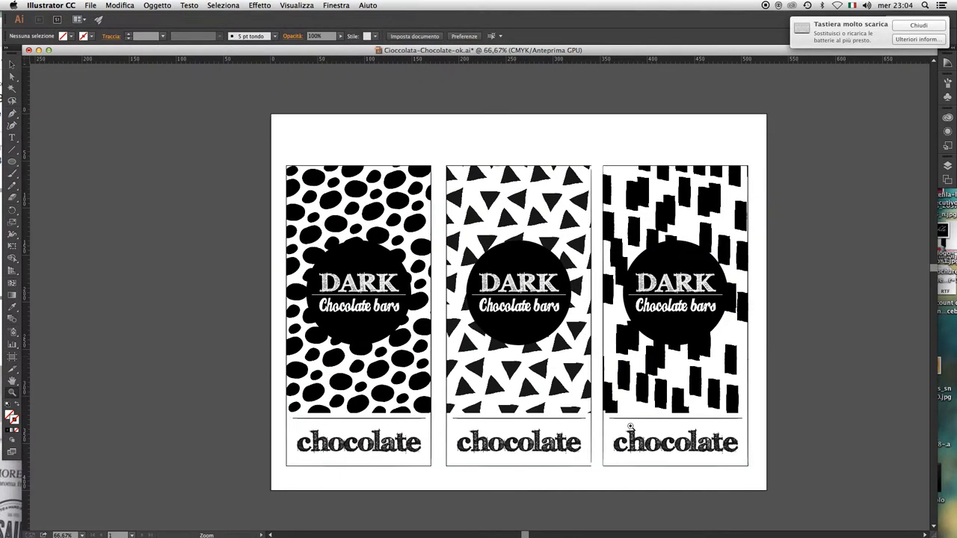
Step: Zoom in on the third wrapper and select individual black rectangles with Direct Selection
key("a")
left_click(625, 419)
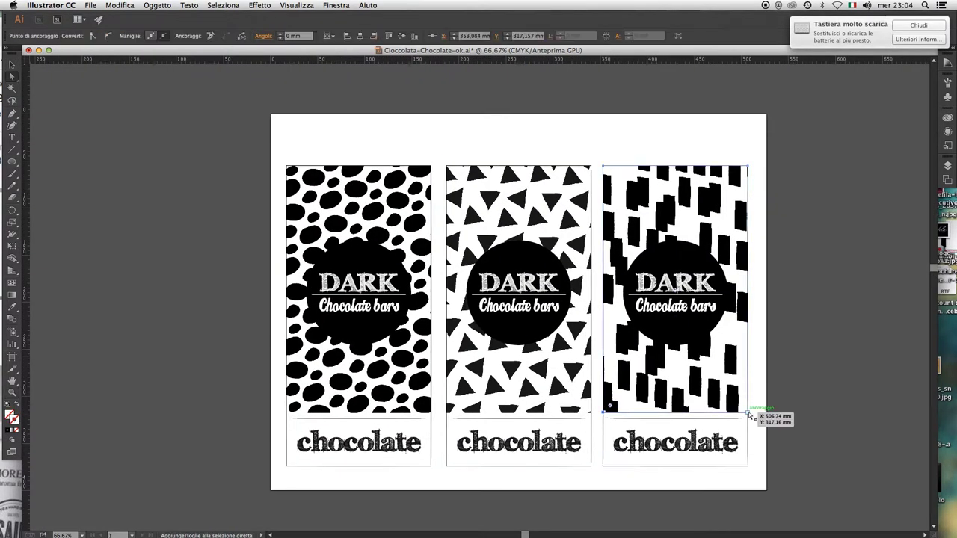
left_click(748, 412, "shift")
key("ctrl+plus")
key("ctrl+plus")
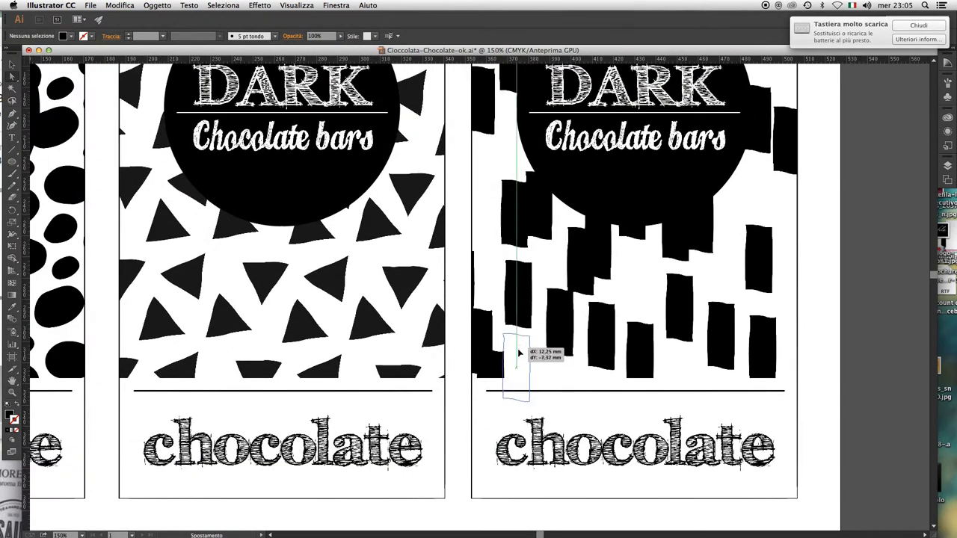
key("z")
left_click_drag(539, 332, 492, 302)
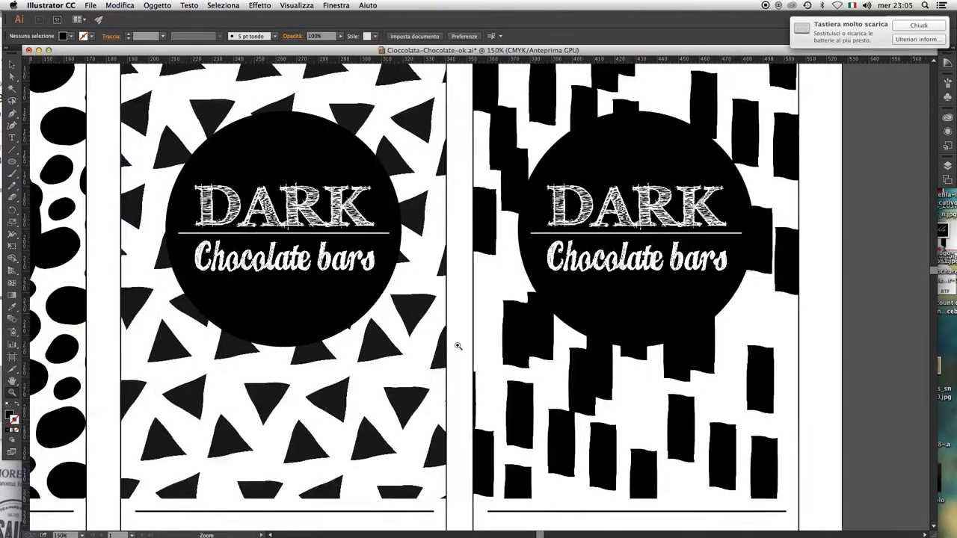
left_click_drag(492, 302, 464, 284)
key("a")
left_click(568, 233)
Step: Drag black rectangles into the gaps up to the top edge, then view the whole artboard
key("ctrl+minus")
key("ctrl+minus")
key("ctrl+minus")
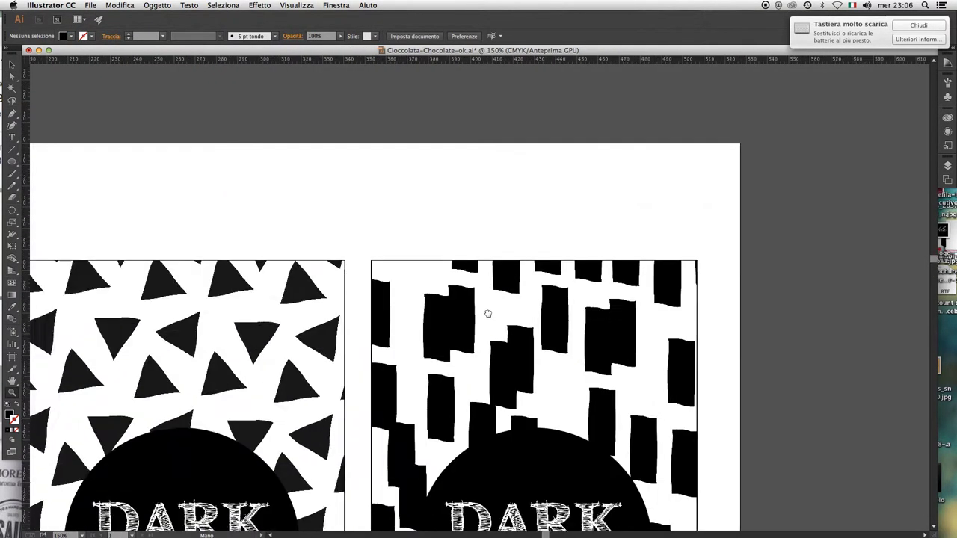
mouse_move(497, 332)
left_mouse_down()
mouse_move(479, 281)
mouse_move(524, 278)
left_mouse_up()
scroll(524, 278, "up", 5)
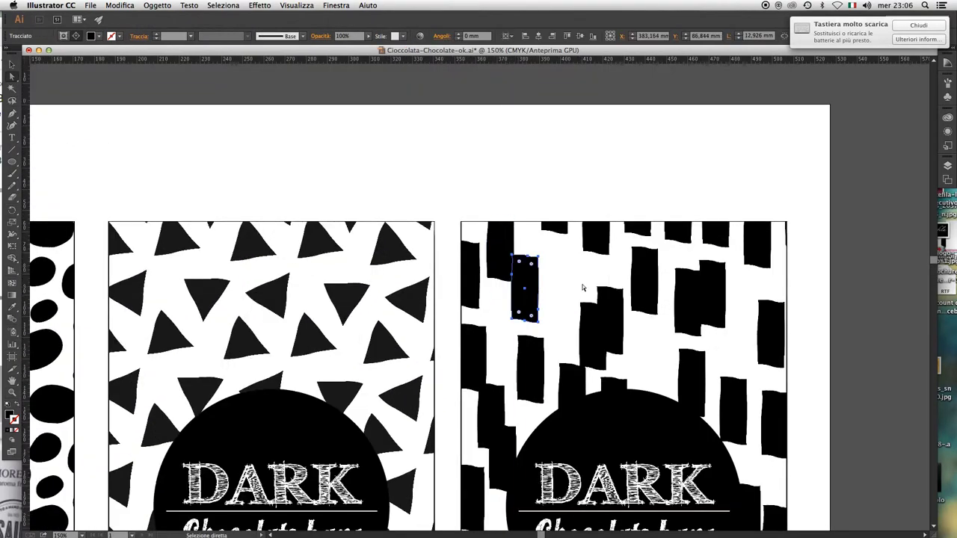
left_click_drag(583, 288, 596, 243)
left_click_drag(599, 330, 599, 329)
key("ctrl+1")
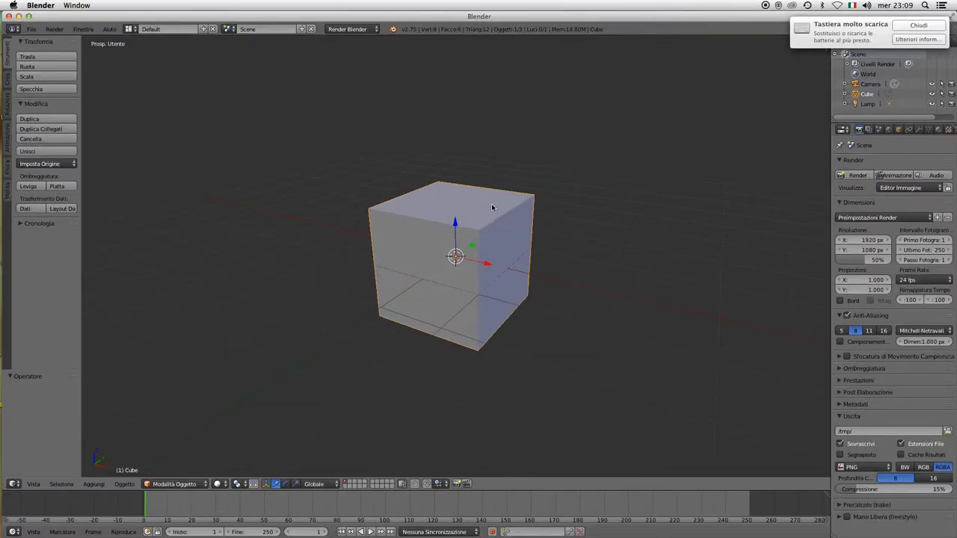
Step: Flatten the cube along Z and stretch it along X into a thin slab
key("s")
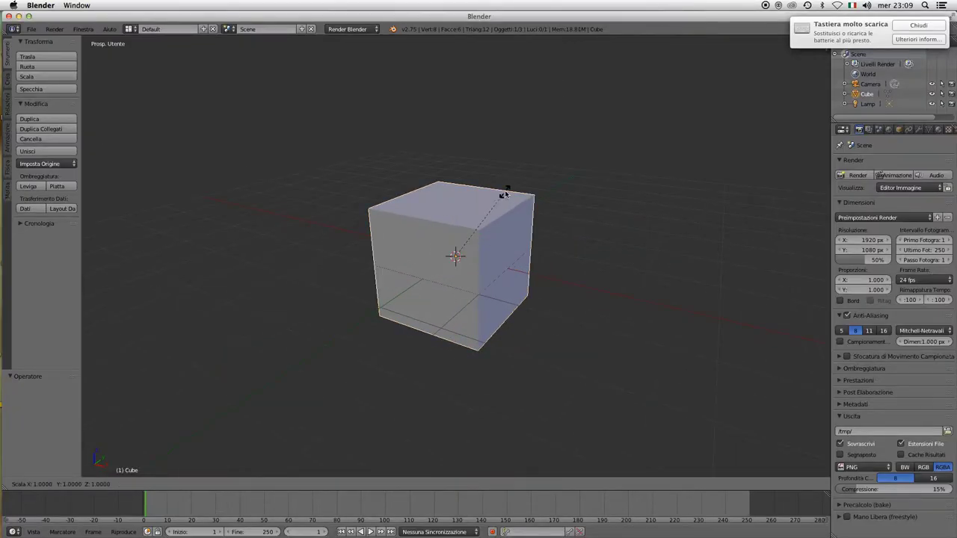
key("z")
left_click(458, 261)
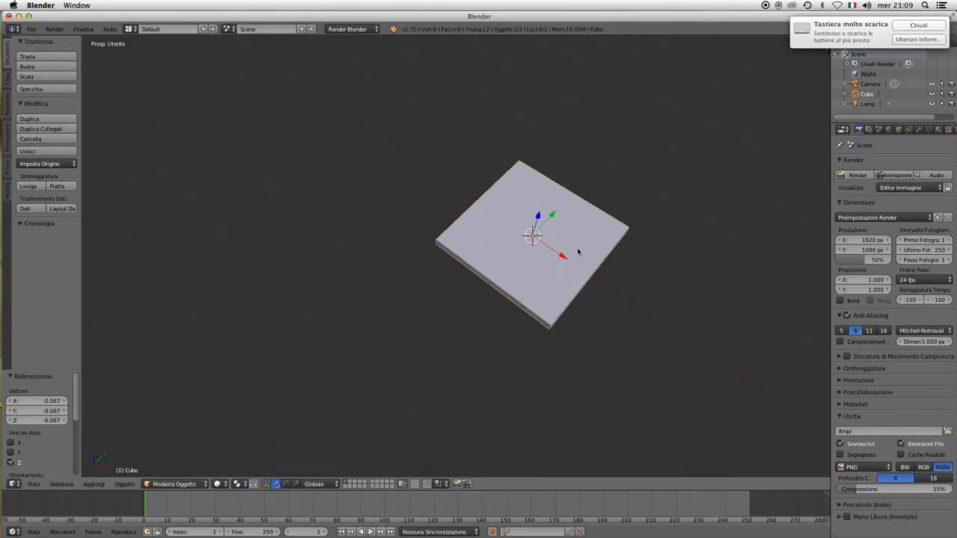
key("s")
key("x")
left_click(516, 272)
key("s")
key("x")
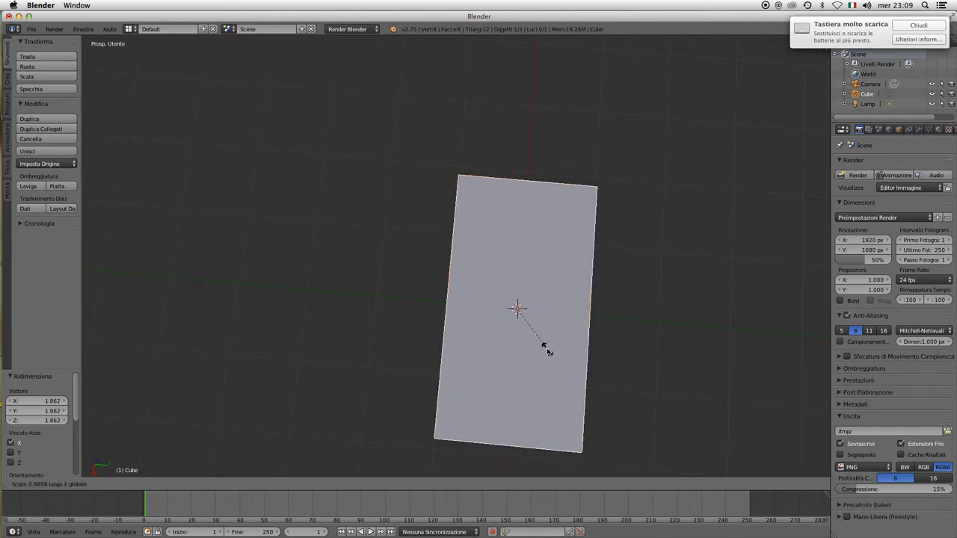
left_click(547, 345)
key("a")
scroll(540, 335, "down", 5)
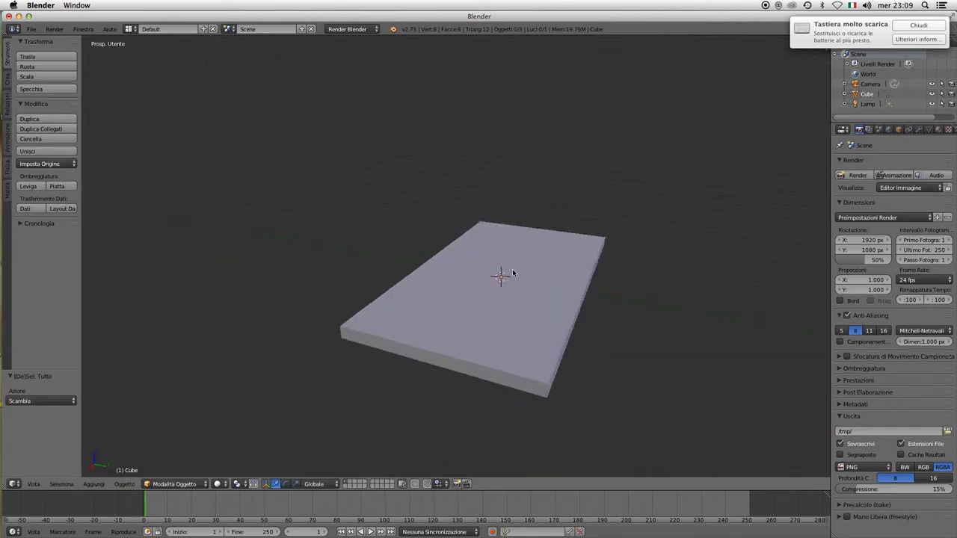
key("a")
scroll(521, 315, "right", 5)
Step: Add an edge loop around the slab's thickness in Edit Mode, then return to Object Mode
left_click(174, 484)
left_click(174, 469)
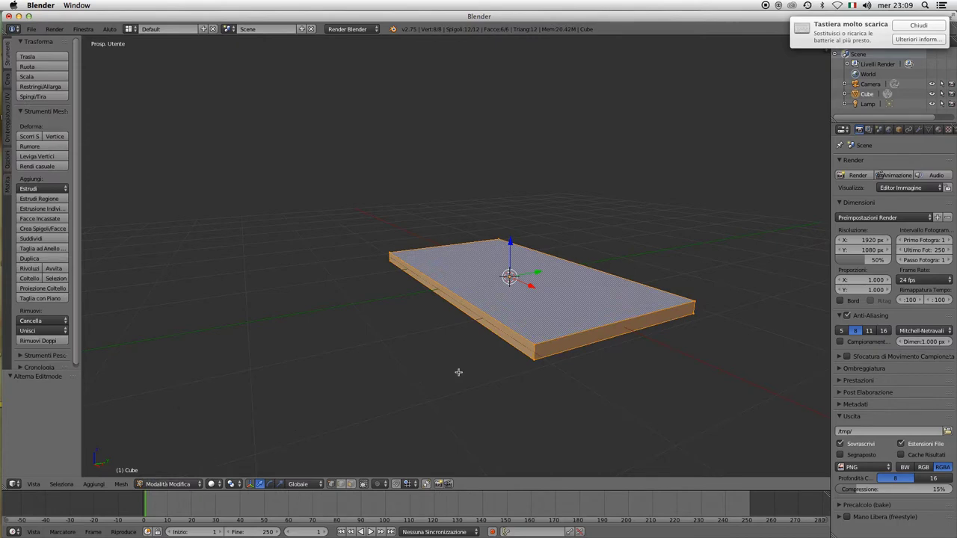
left_click(561, 385)
right_click(561, 385)
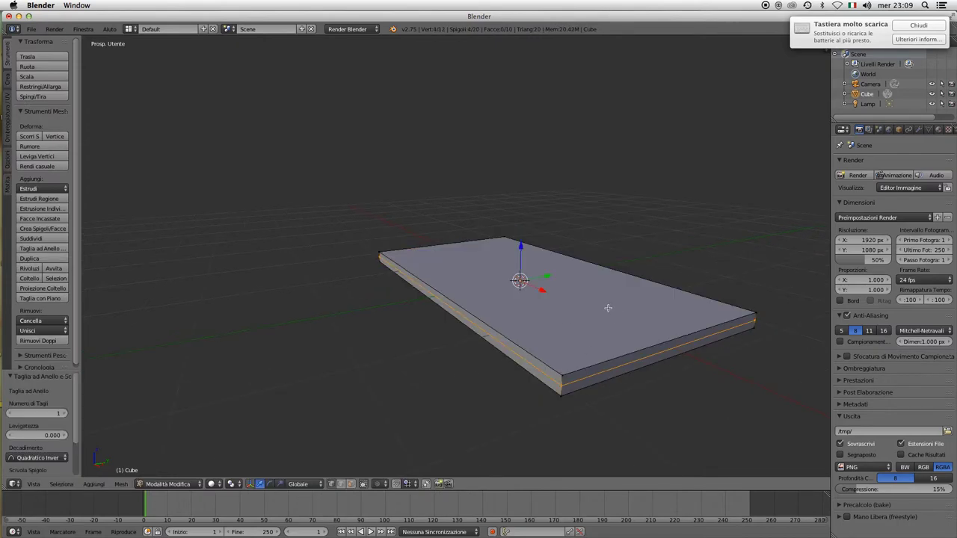
left_click(620, 320)
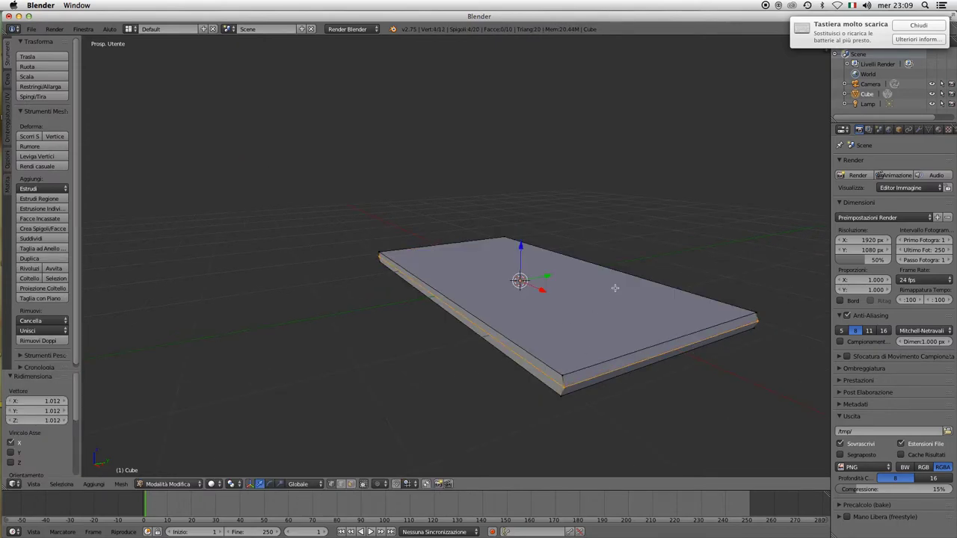
left_click(174, 485)
left_click(175, 458)
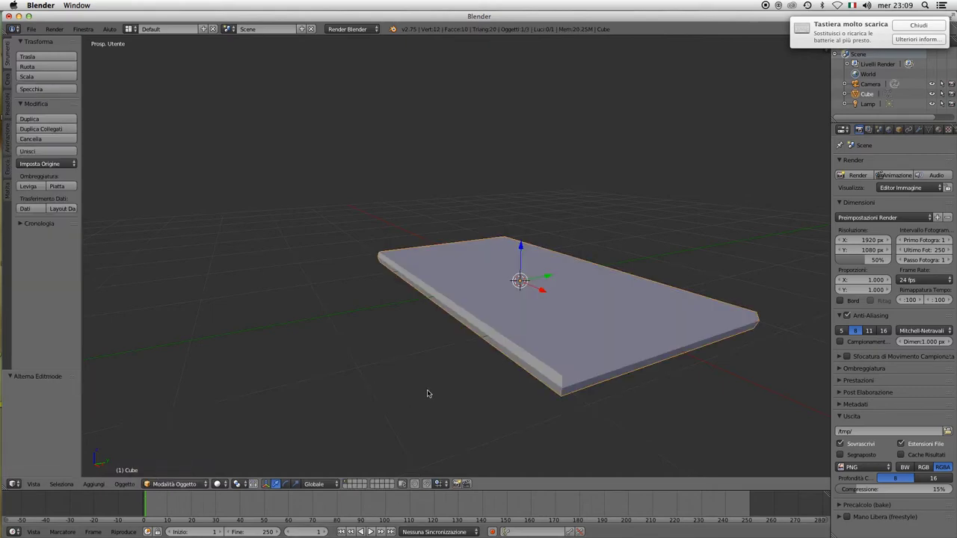
key("a")
Step: Cut a second edge loop along the slab's side with Ctrl+R and scale it slightly
left_click_drag(420, 307, 441, 379)
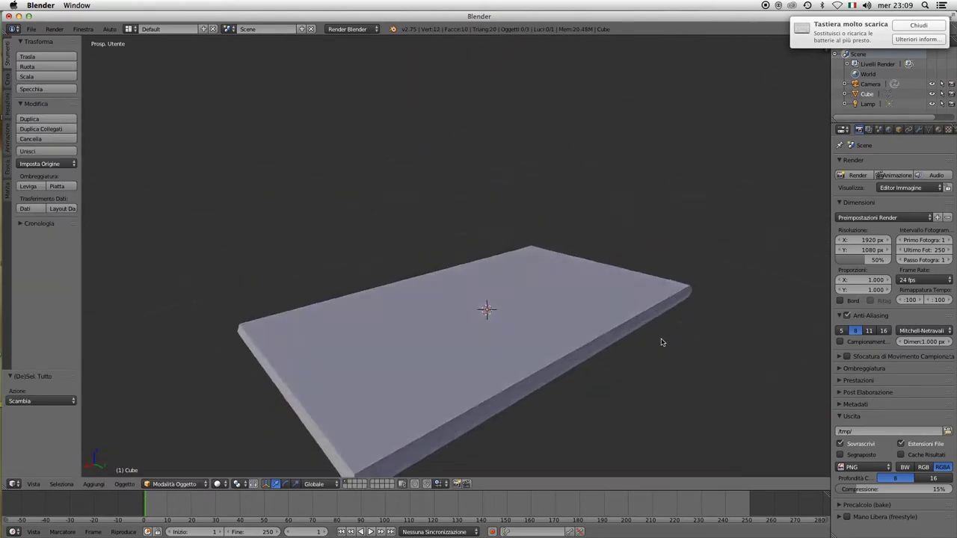
key("a")
left_click(174, 485)
left_click(175, 459)
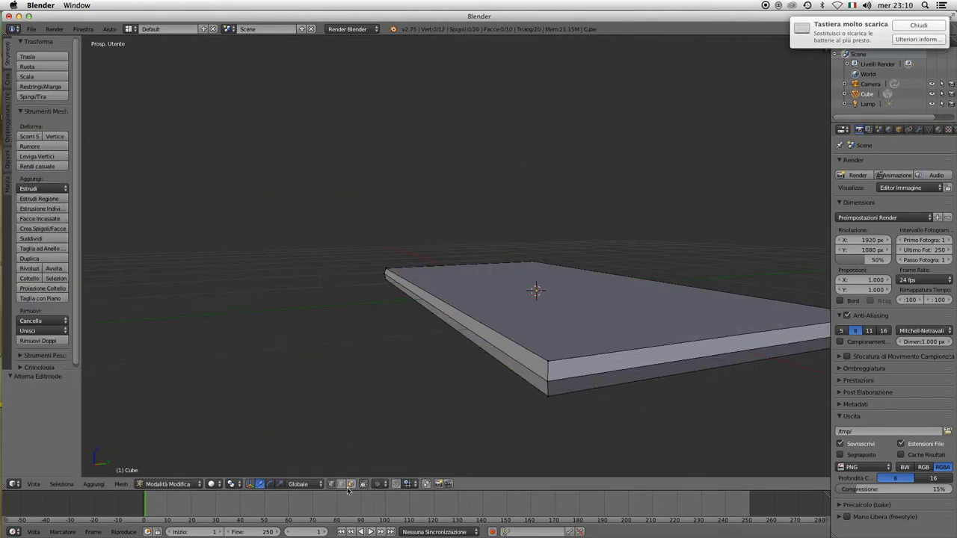
key("ctrl+r")
left_click(550, 367)
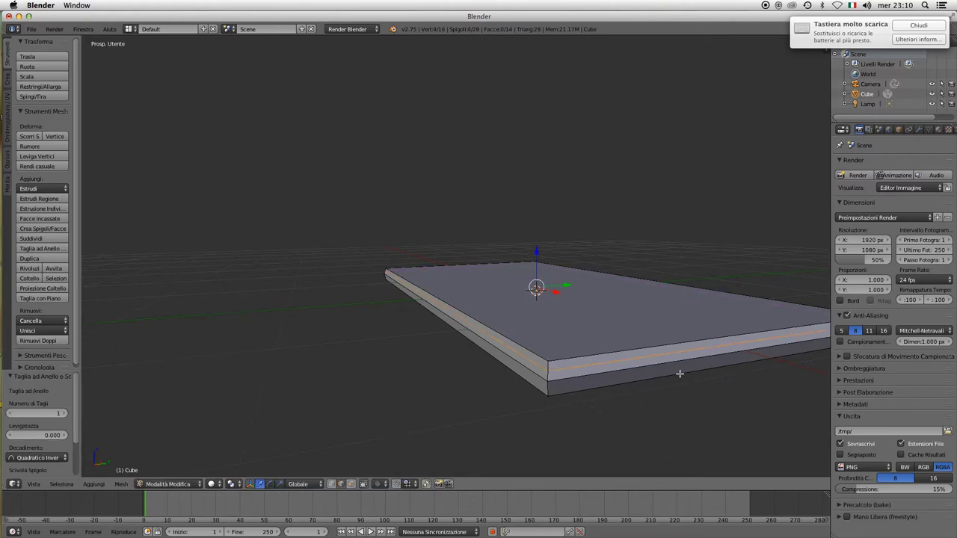
key("s")
left_click(637, 379)
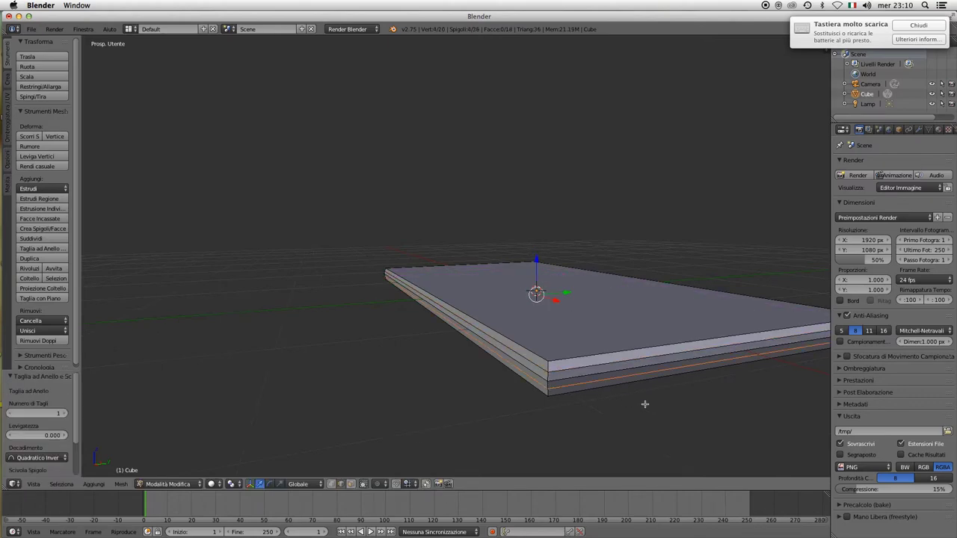
key("a")
scroll(632, 396, "up", 5)
left_click(168, 484)
left_click(174, 478)
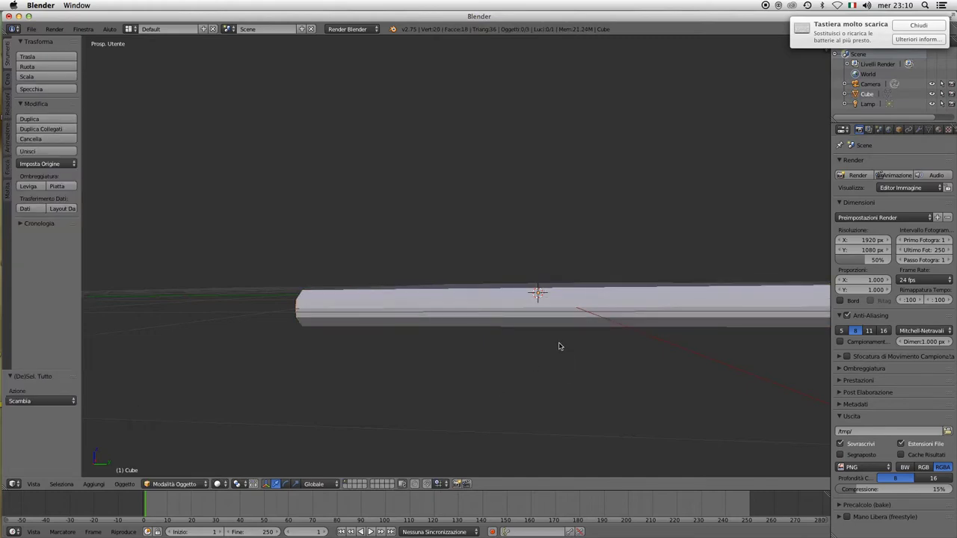
Step: Move the slab along the Z axis into its upright position
scroll(559, 346, "down", 5)
left_click_drag(505, 264, 551, 274)
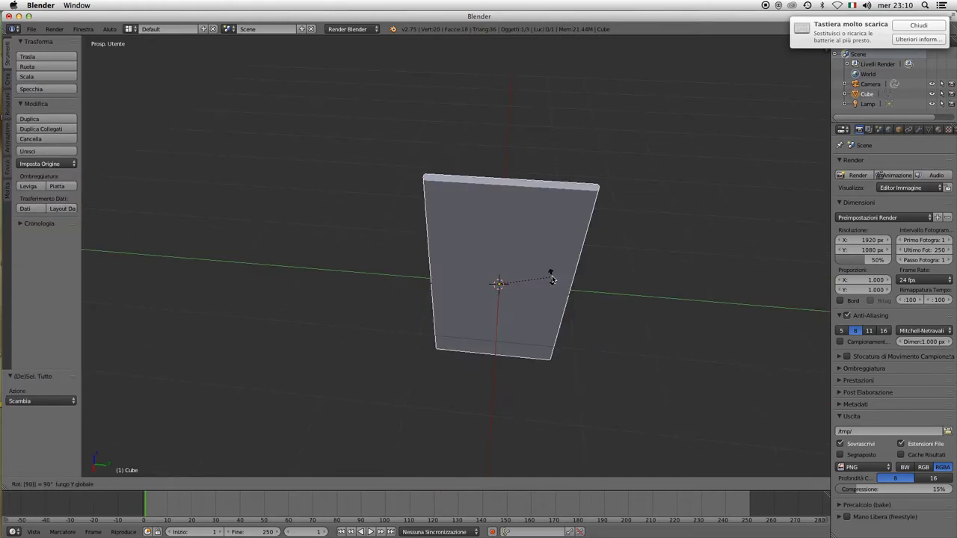
scroll(546, 314, "up", 3)
scroll(545, 333, "up", 5)
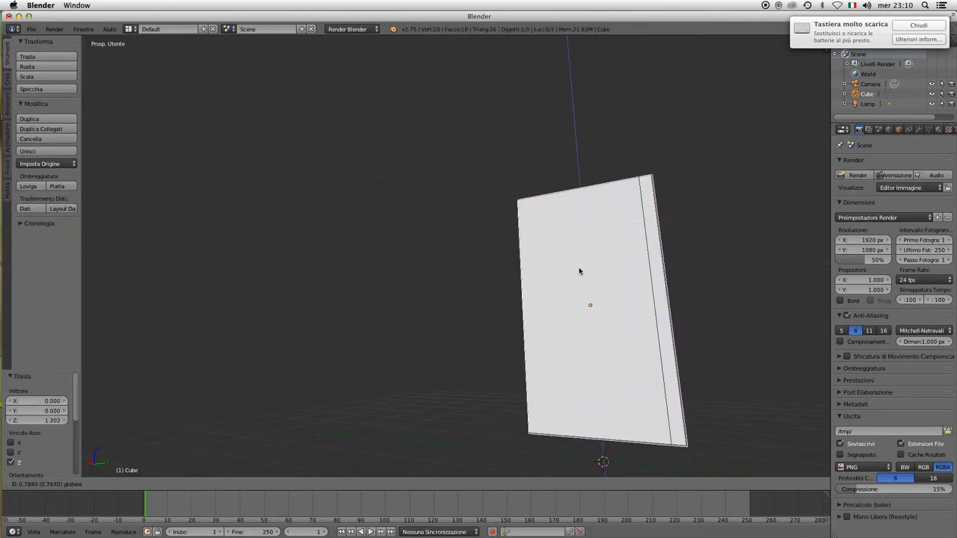
scroll(578, 269, "down", 3)
left_click_drag(528, 292, 442, 289)
key("z")
left_click(443, 289)
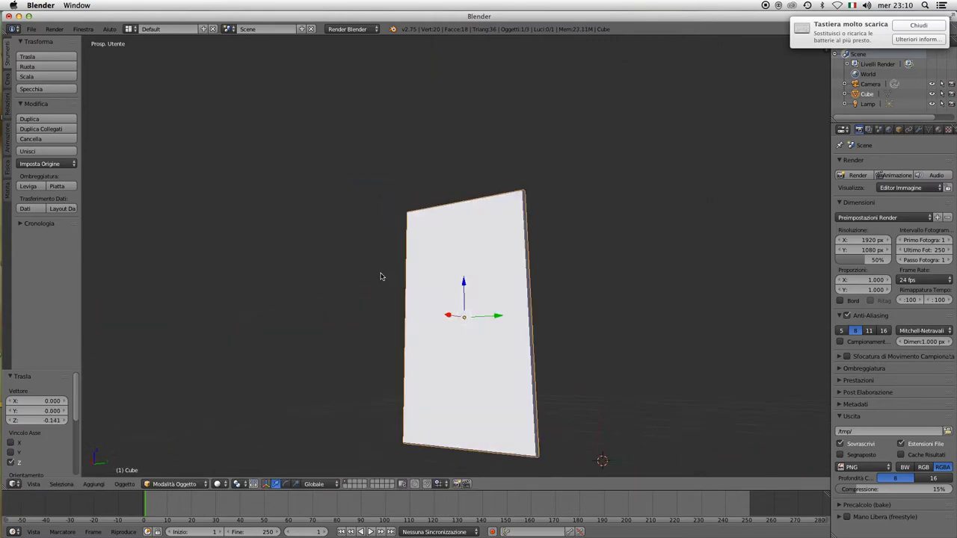
scroll(384, 359, "down", 3)
scroll(486, 339, "up", 3)
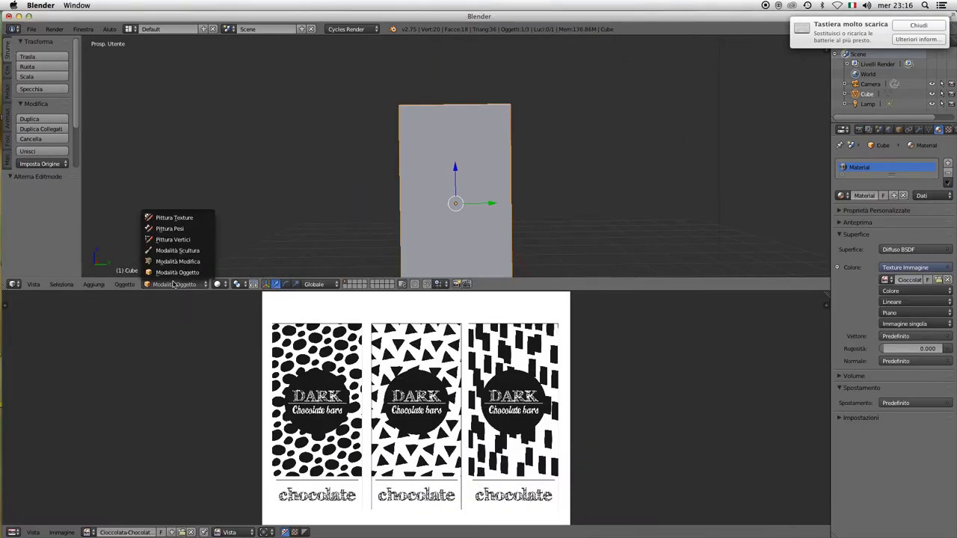
left_click(178, 261)
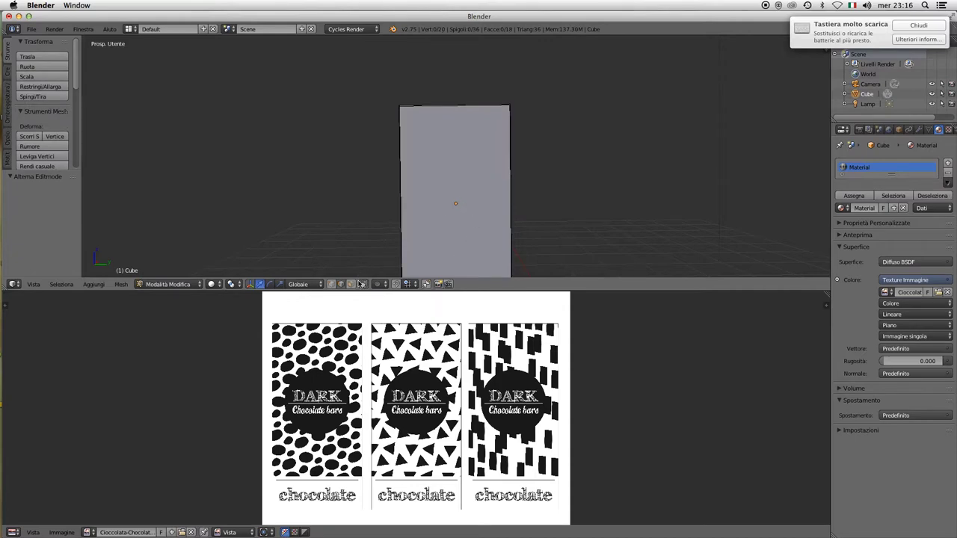
Step: Select the slab's front face, switch to the Right view, and Project From View its UVs
right_click(453, 194)
left_click(32, 284)
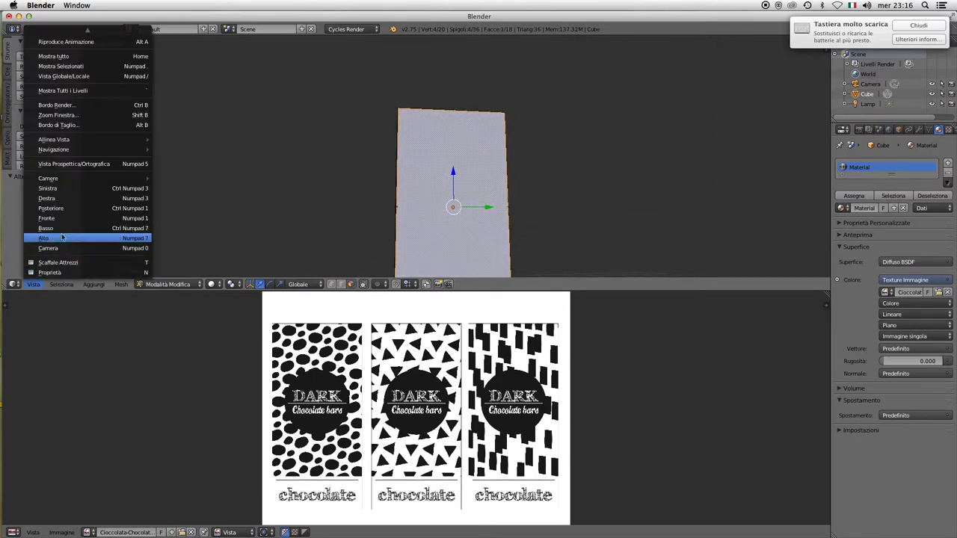
left_click(46, 217)
left_click(34, 284)
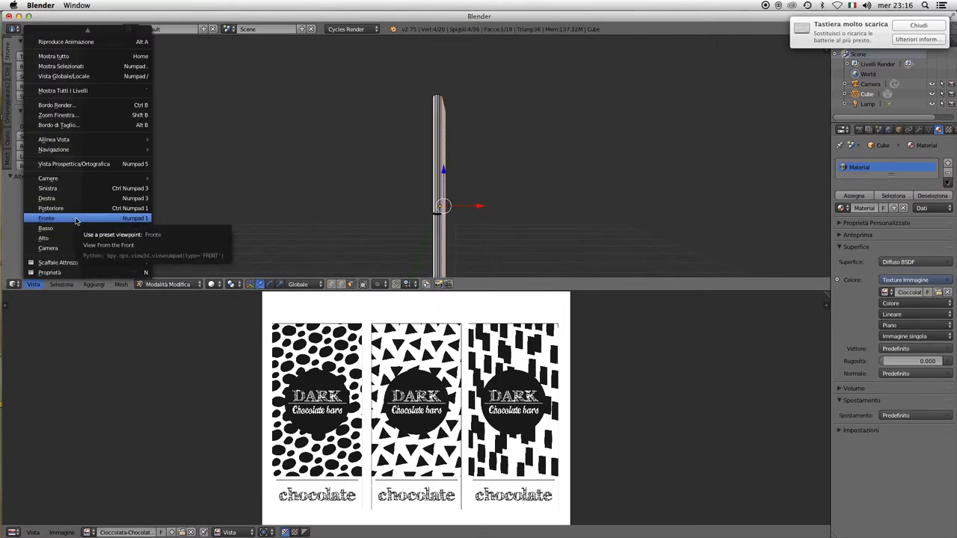
left_click(74, 198)
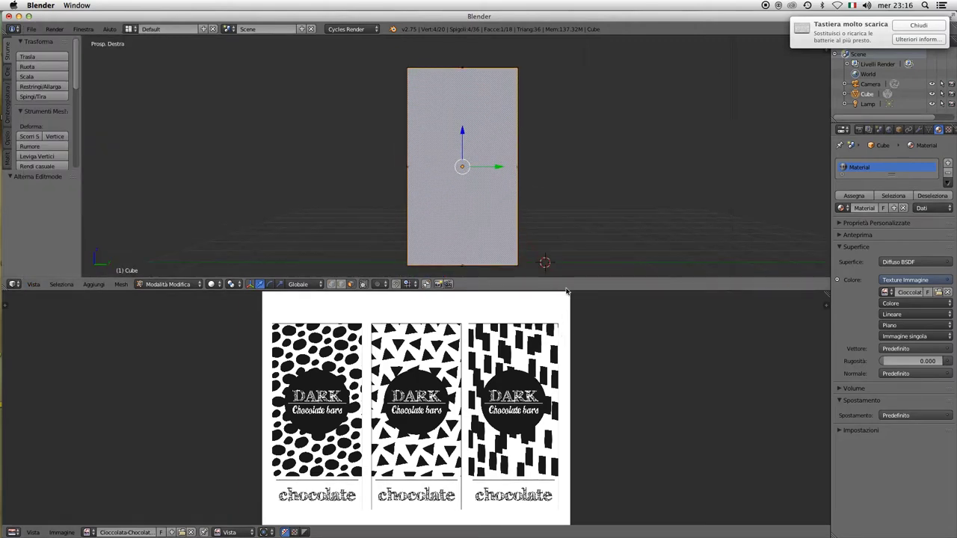
key("u")
left_click(502, 292)
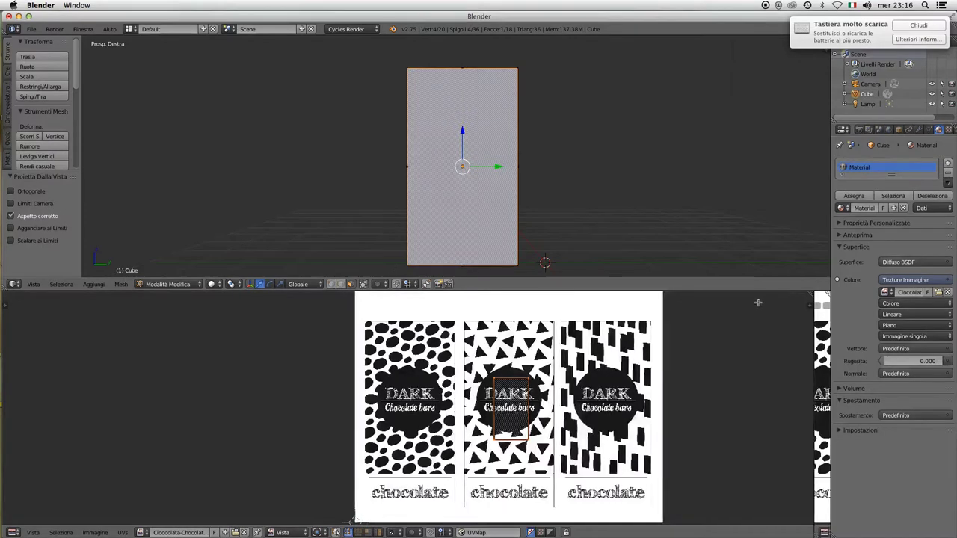
Step: Split the image area into two panes and pin the material settings
left_click_drag(826, 299, 602, 393)
left_click(838, 145)
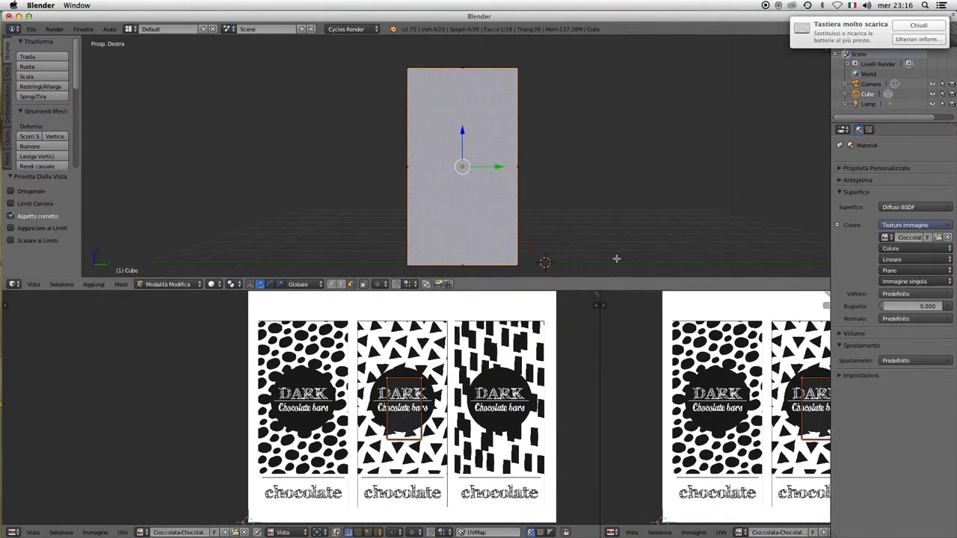
left_click(615, 532)
Step: Try file browser, info and user preferences editors in the side area, then merge it into the image editor
left_click(638, 336)
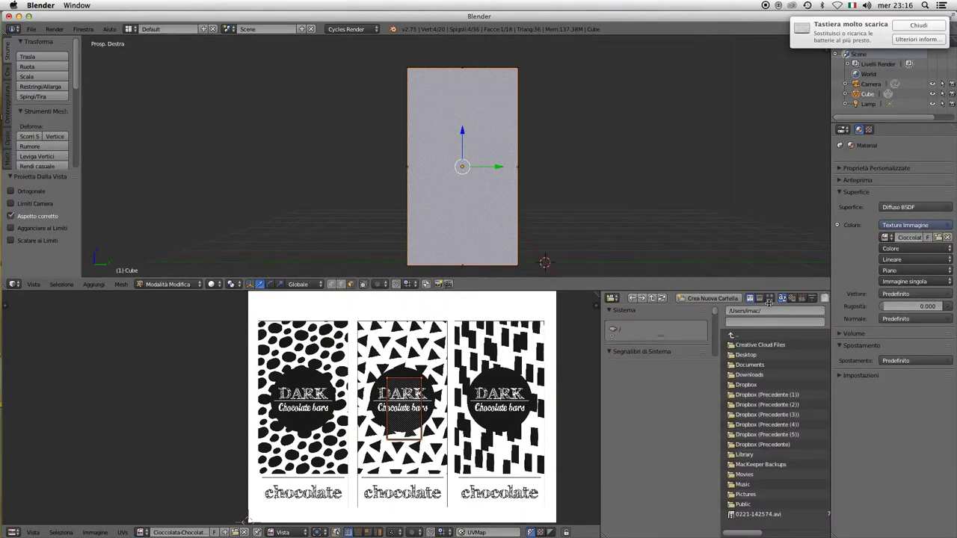
left_click_drag(600, 344, 434, 345)
left_click(446, 299)
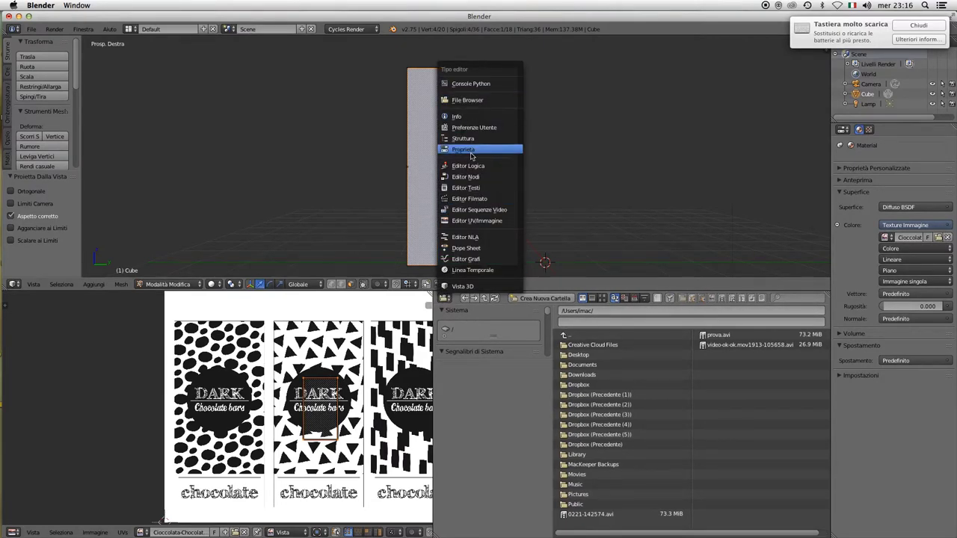
left_click(462, 115)
left_click(444, 531)
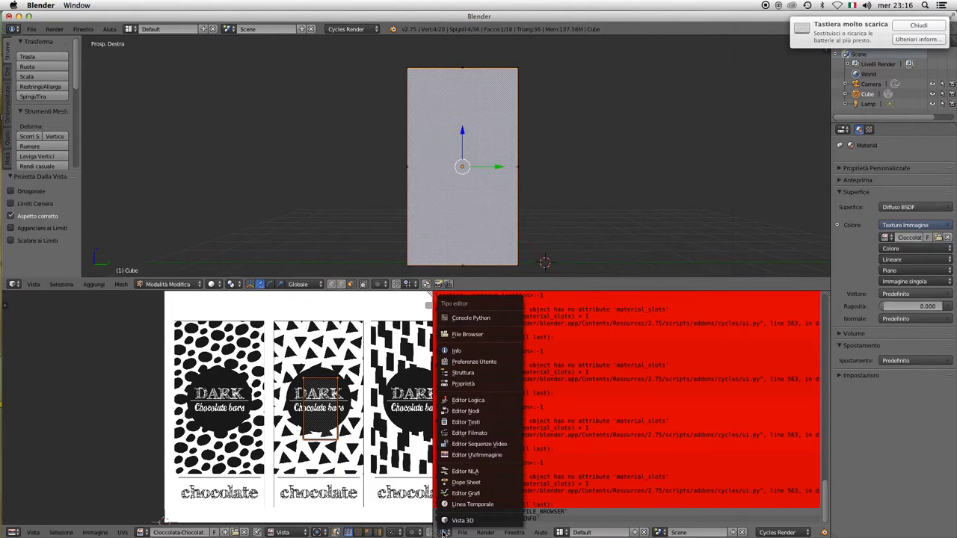
left_click(465, 348)
left_click(445, 532)
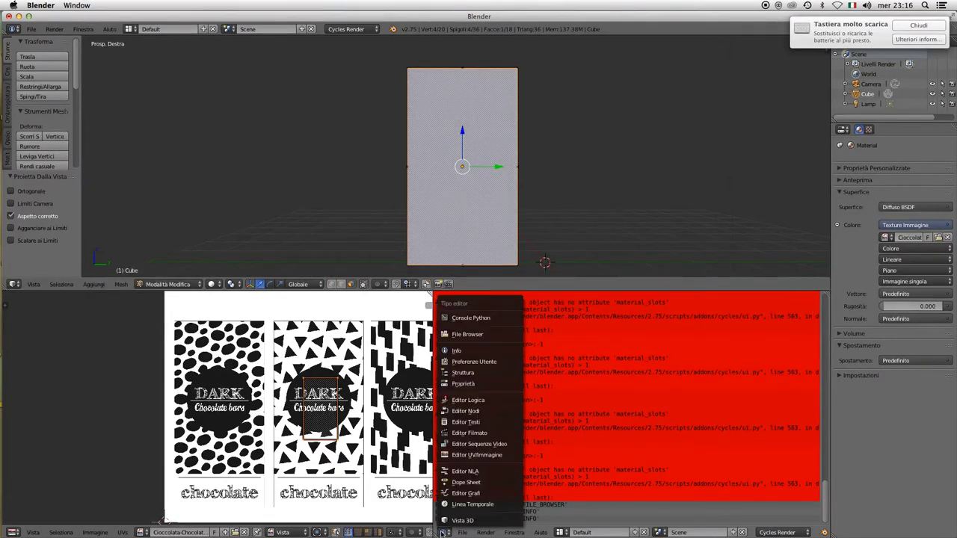
left_click(461, 362)
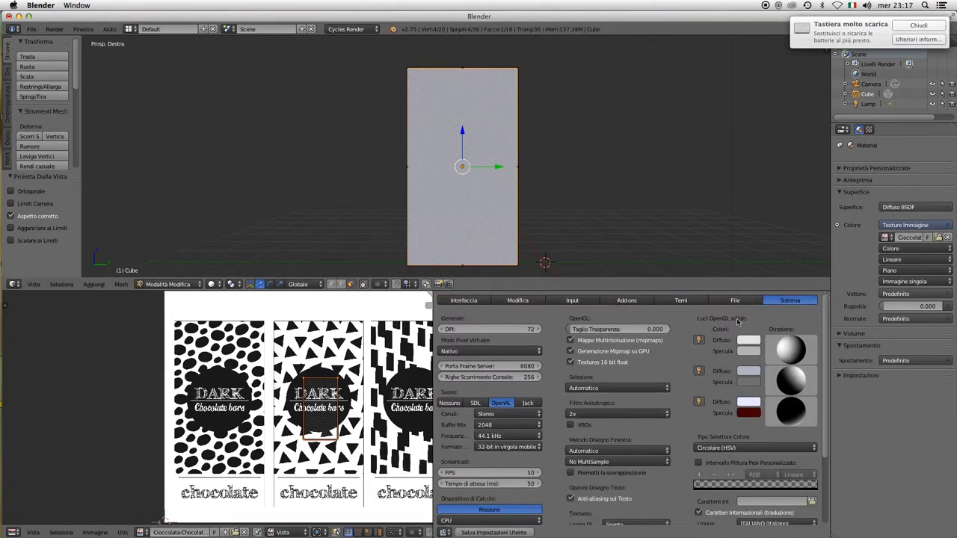
left_click_drag(432, 338, 568, 338)
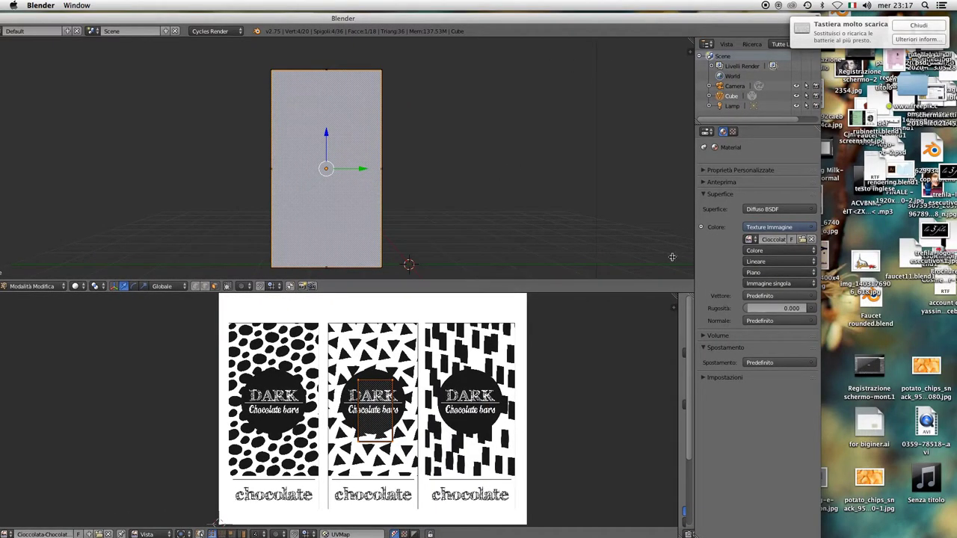
Step: Restore the Blender window to full screen and set viewport shading to Texture
mouse_move(677, 307)
left_mouse_down()
mouse_move(682, 331)
mouse_move(547, 159)
left_mouse_up()
left_click_drag(441, 24, 584, 16)
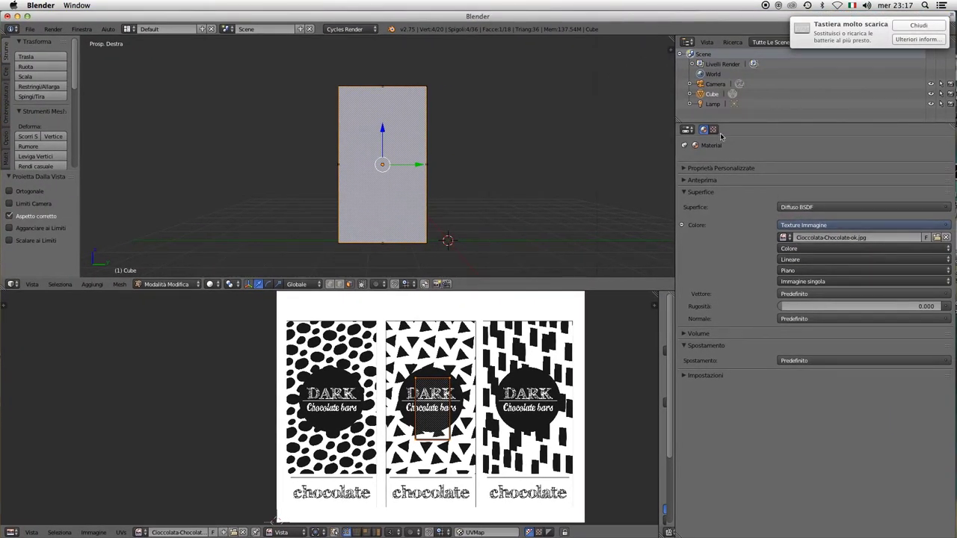
left_click(357, 32)
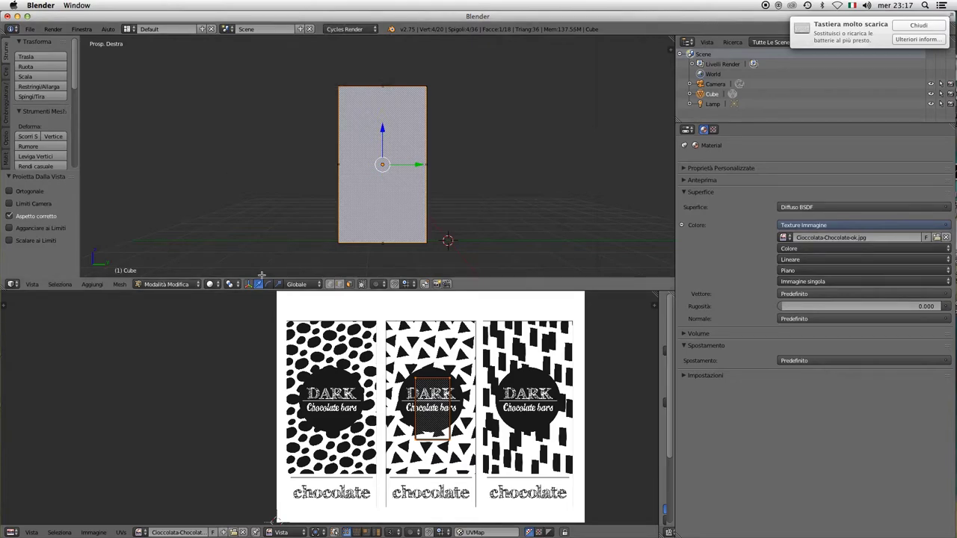
left_click_drag(401, 17, 424, 16)
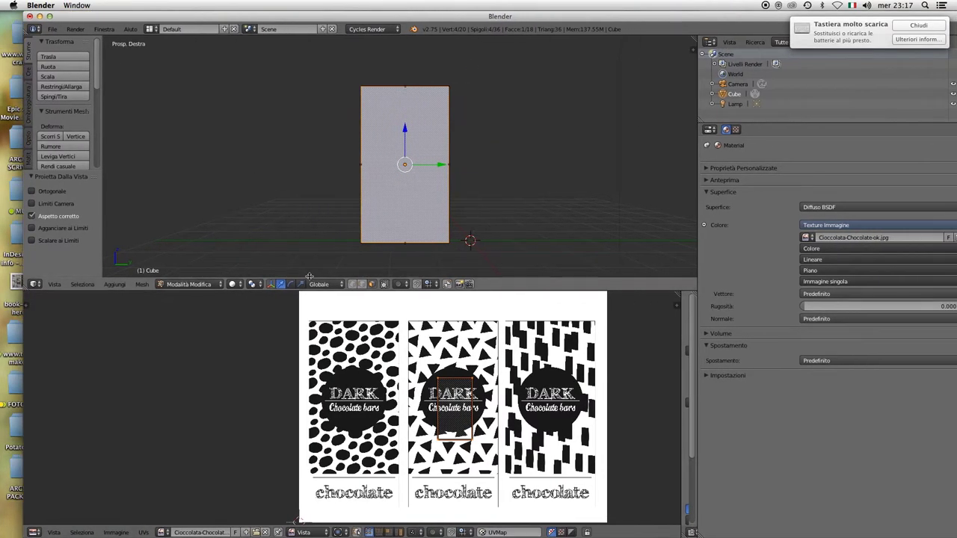
left_click(241, 288)
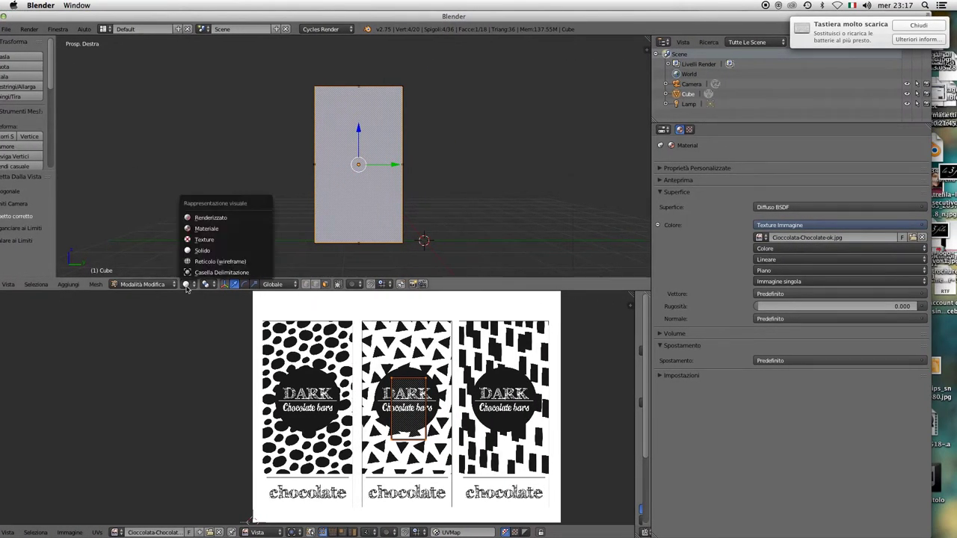
left_click(203, 240)
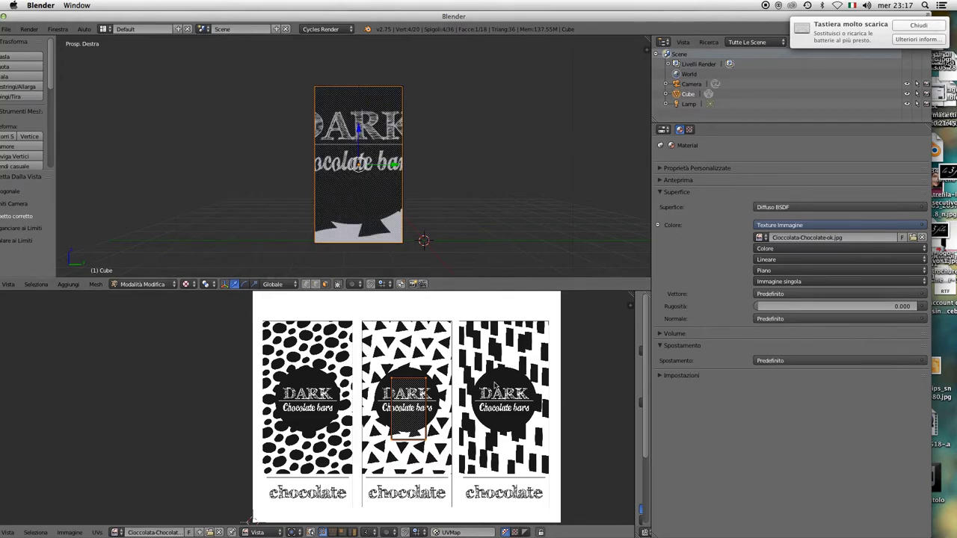
Step: Move and scale the UVs (about 1.161) onto the top of the spotted-bar wrapper panel
scroll(513, 371, "up", 1)
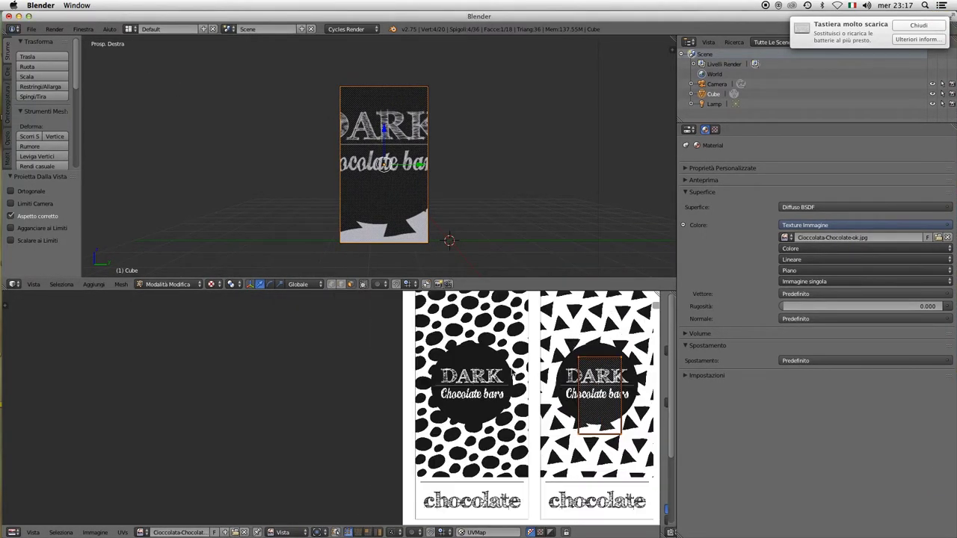
key("g")
left_click(471, 374)
scroll(481, 408, "up", 2)
scroll(482, 408, "up", 1)
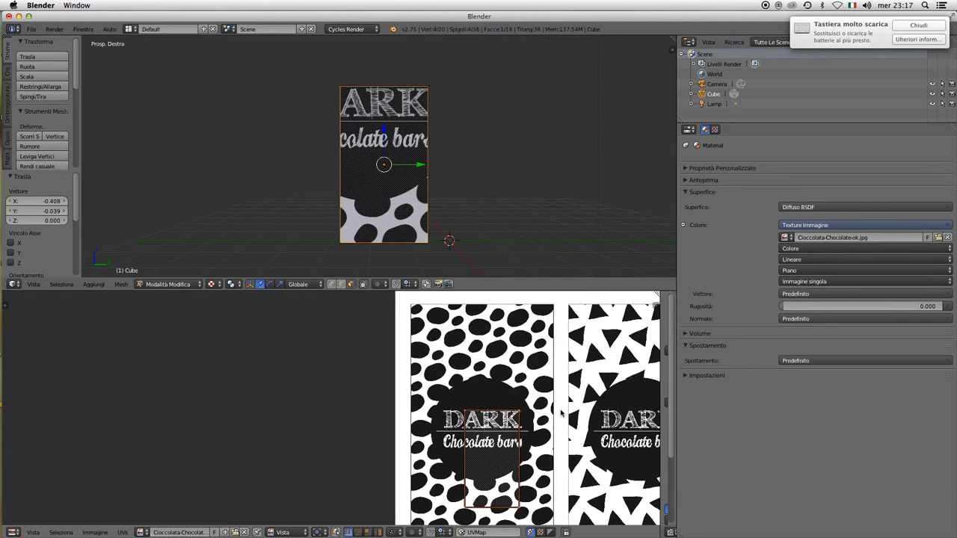
key("s")
left_click(583, 404)
key("g")
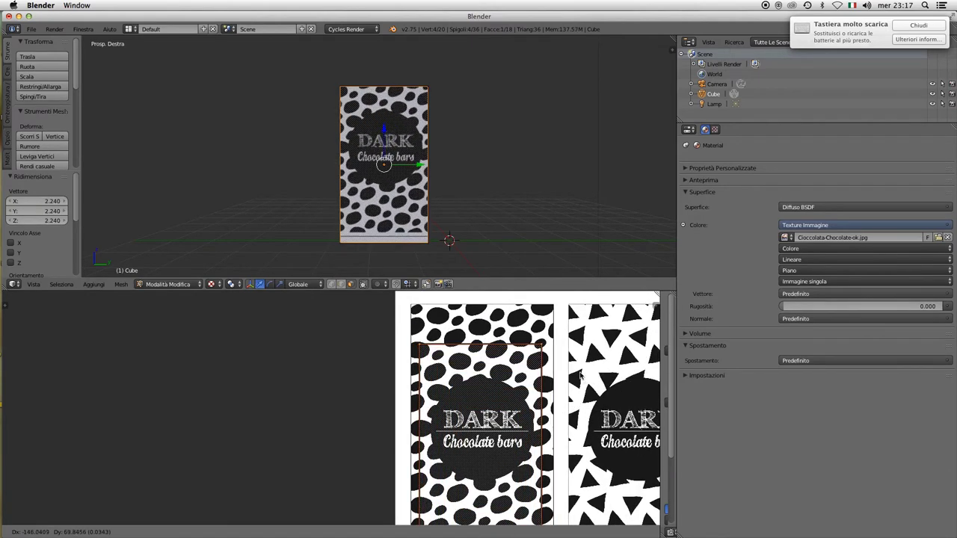
left_click(583, 385)
key("s")
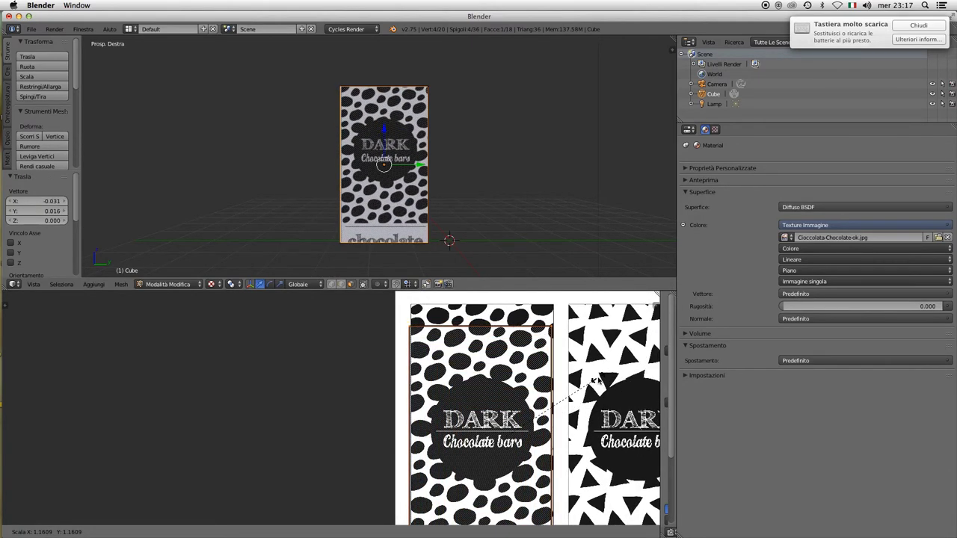
left_click(582, 383)
key("g")
left_click(576, 370)
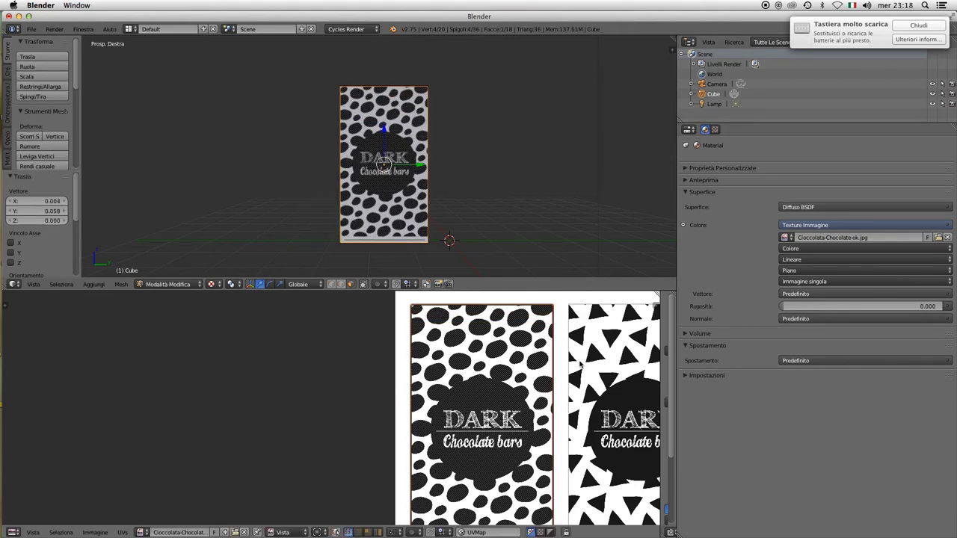
Step: Make the bar taller along Z and reproject its face UVs from view
scroll(566, 342, "down", 5)
scroll(567, 342, "up", 1)
left_click(172, 284)
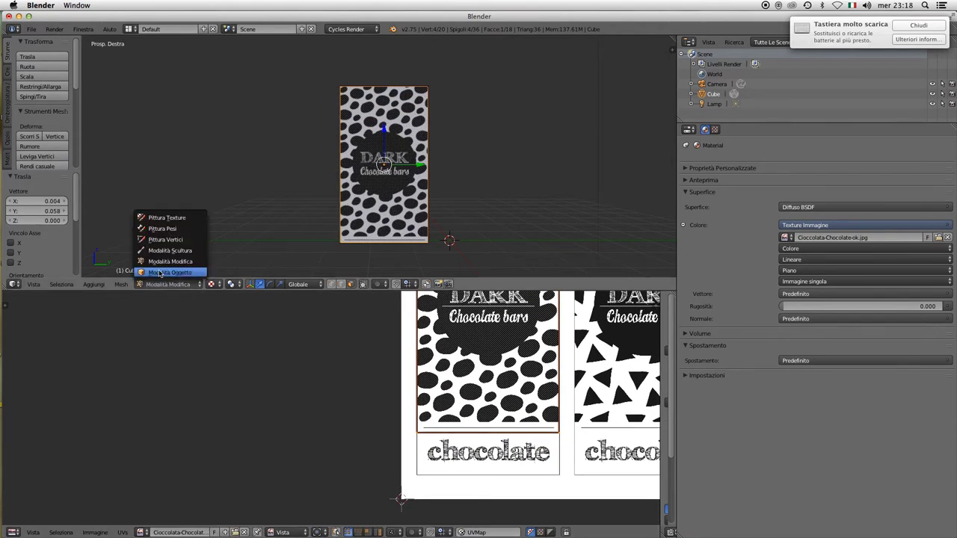
left_click(160, 272)
key("s")
key("z")
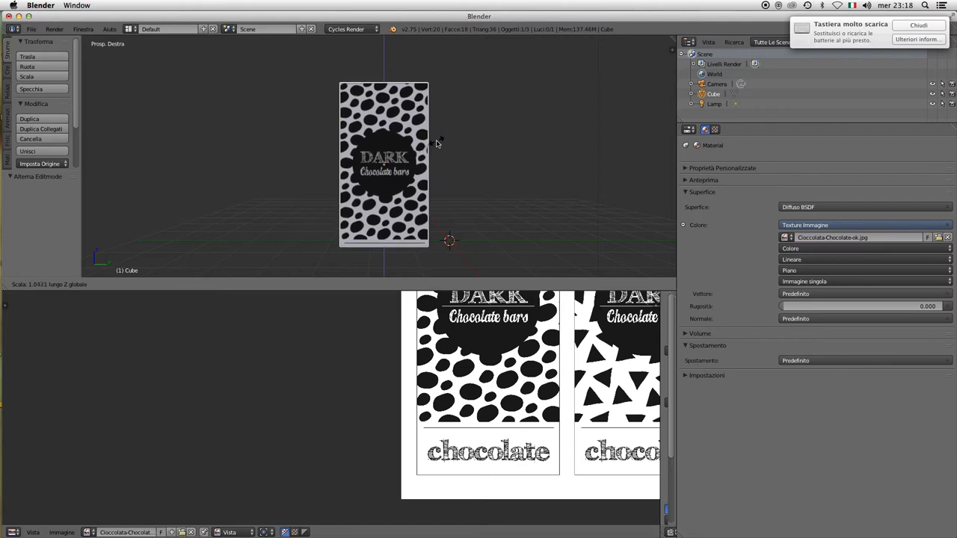
left_click(436, 136)
left_click(172, 284)
left_click(161, 263)
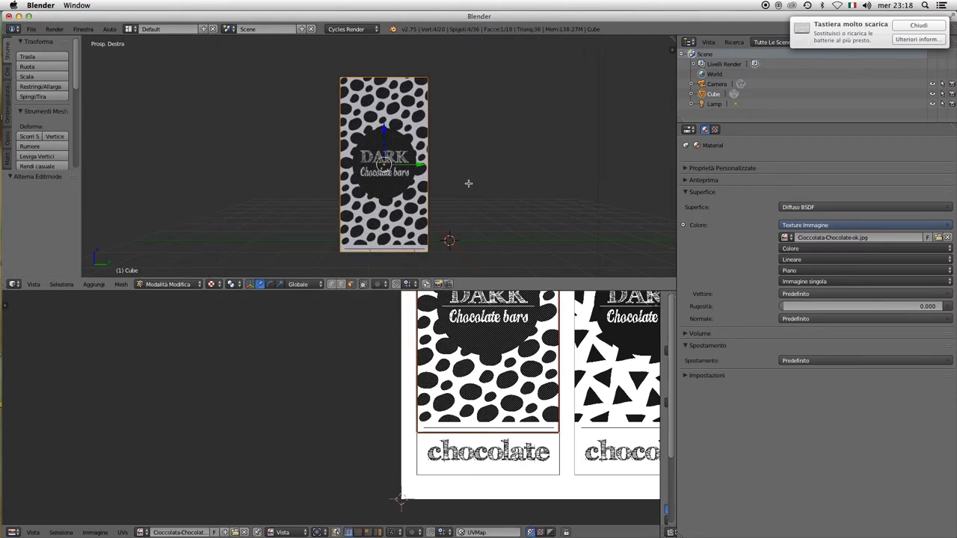
key("u")
left_click(458, 181)
Step: Refit the UVs at 2.599 scale over the spotted bar, aligned with the chocolate strip
scroll(524, 397, "down", 2)
scroll(523, 397, "down", 2)
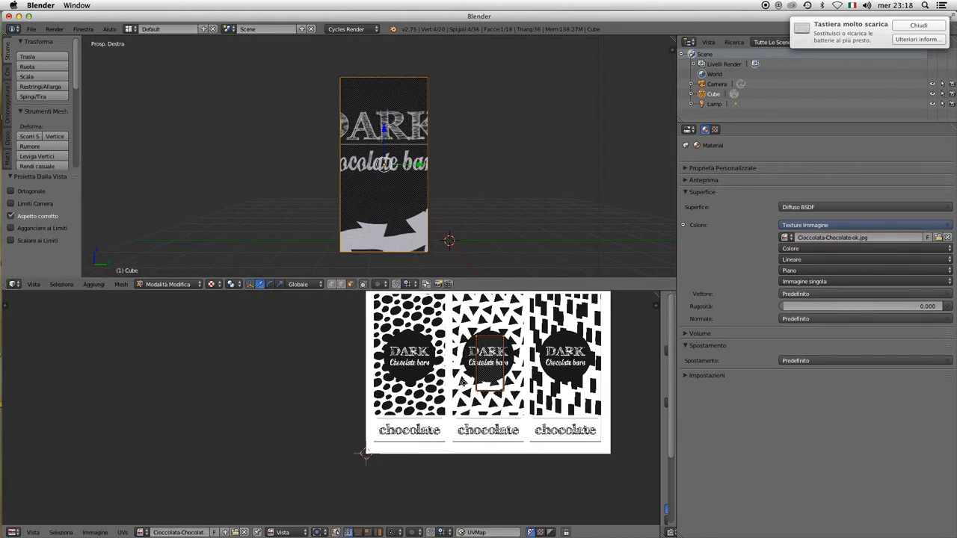
key("g")
left_click(459, 438)
key("s")
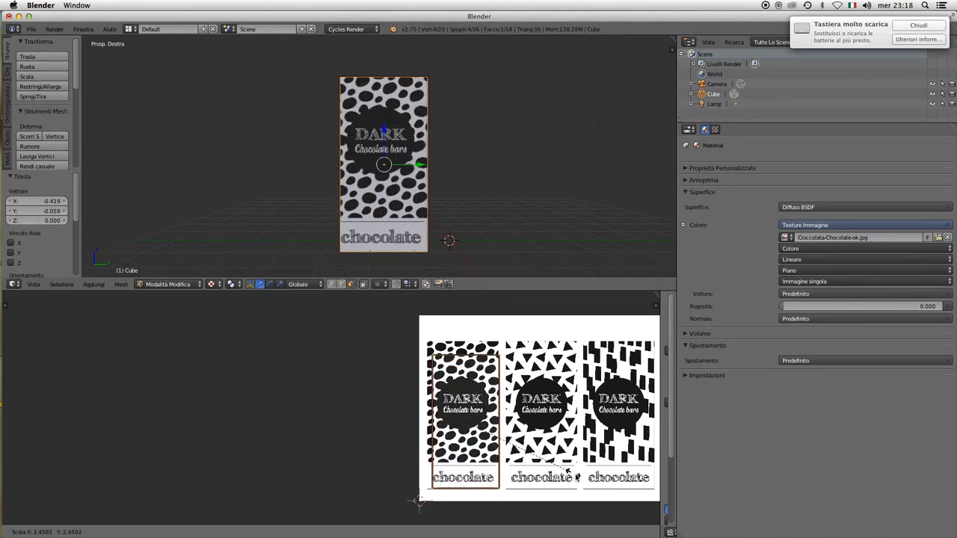
left_click(523, 441)
scroll(526, 443, "up", 2)
scroll(526, 443, "up", 2)
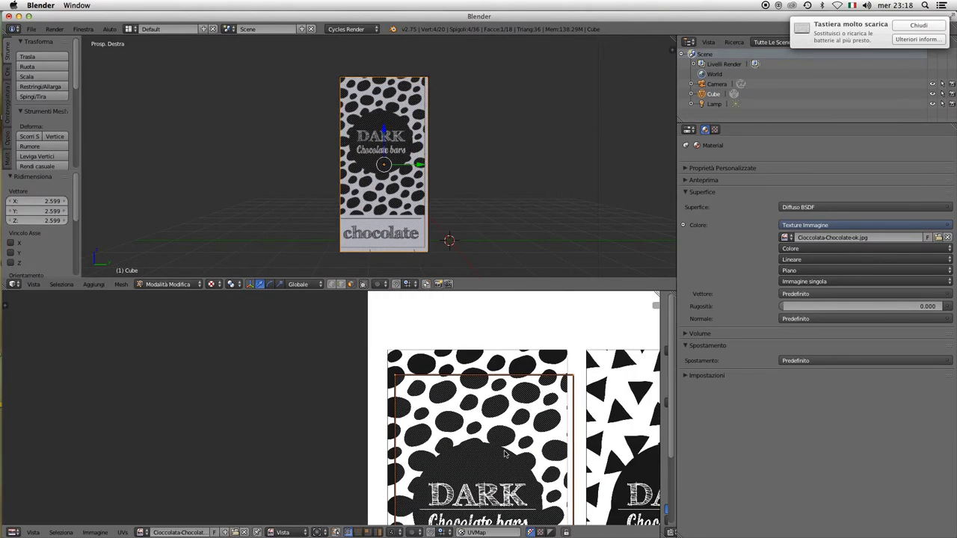
key("g")
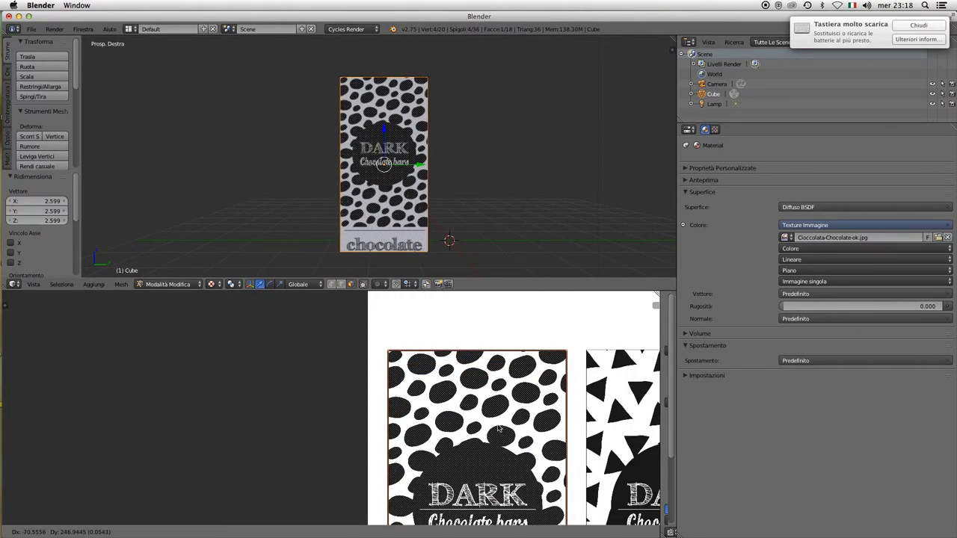
left_click(526, 461)
scroll(526, 461, "down", 1)
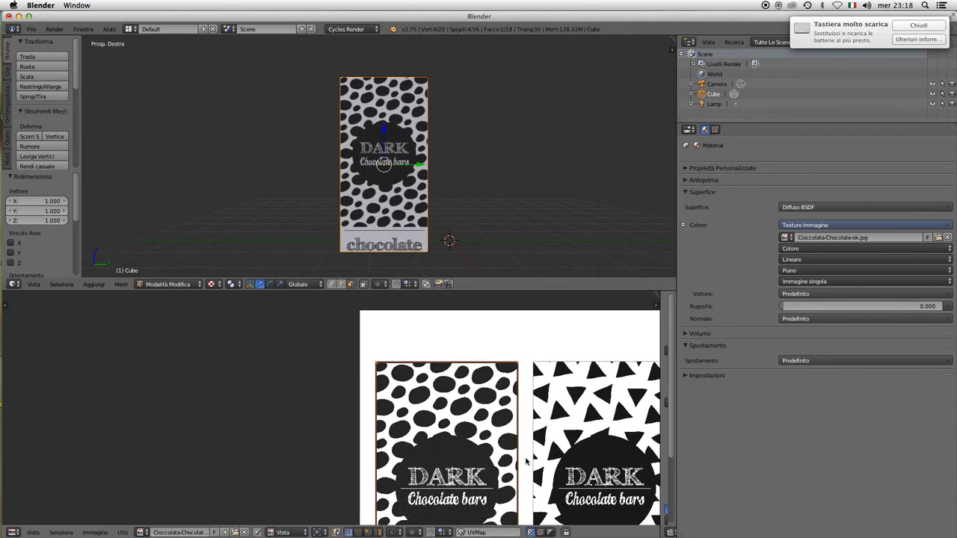
scroll(526, 461, "down", 5)
scroll(526, 461, "up", 1)
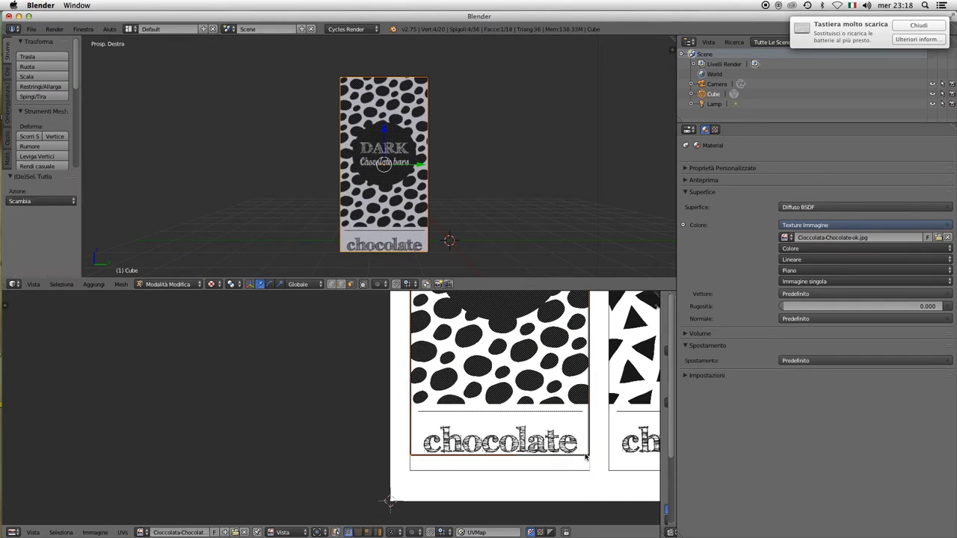
key("g")
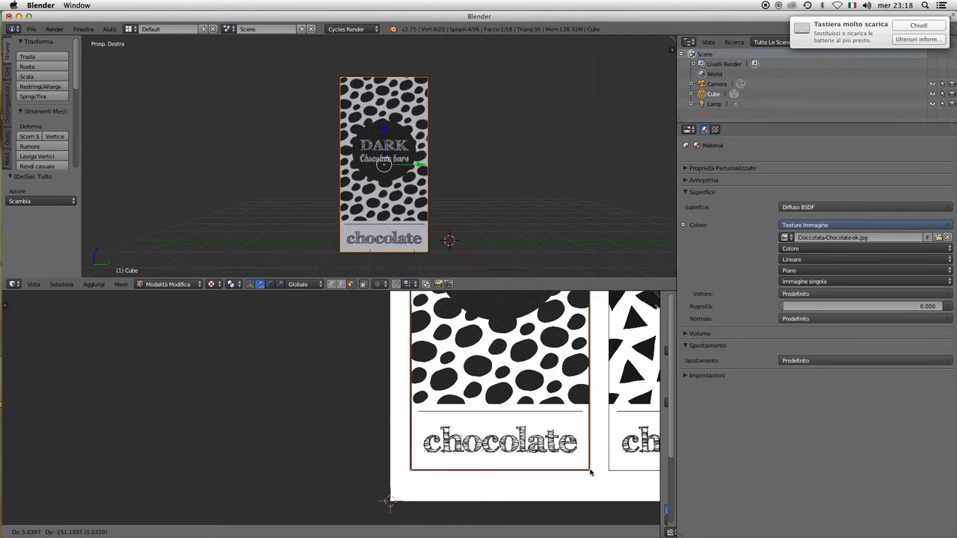
left_click(590, 472)
Step: Adjust the bar's Z height in Edit Mode, select all, and return to Object Mode with a larger 3D view
left_click(168, 284)
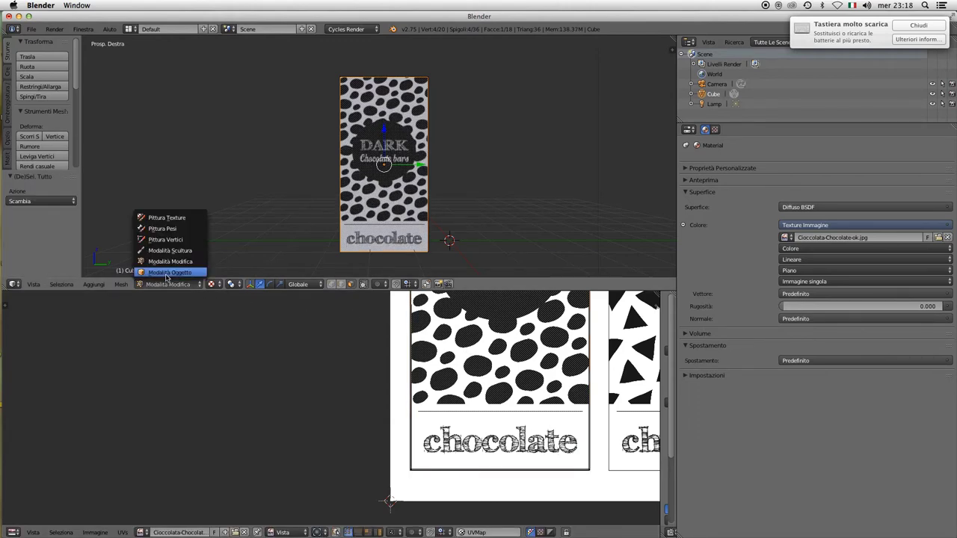
left_click(168, 272)
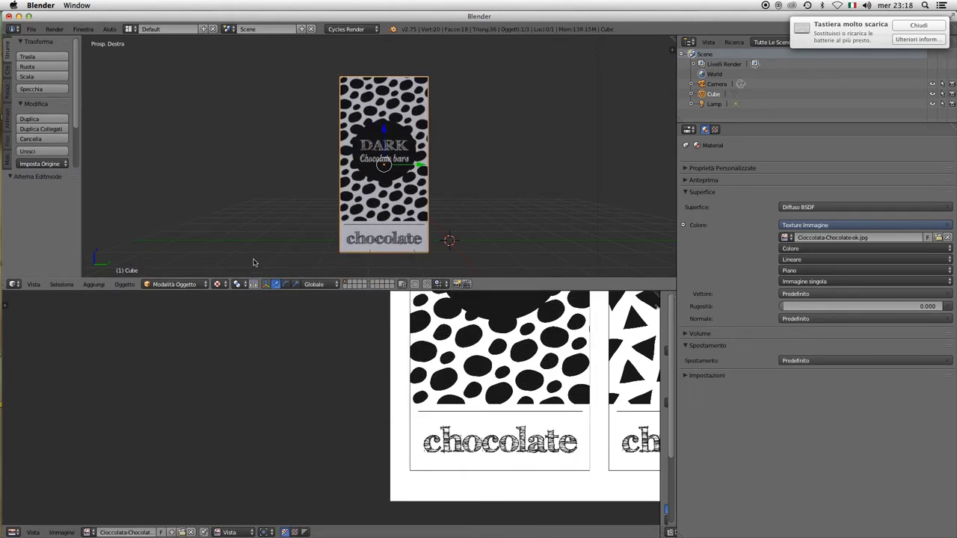
left_click(175, 284)
left_click(187, 263)
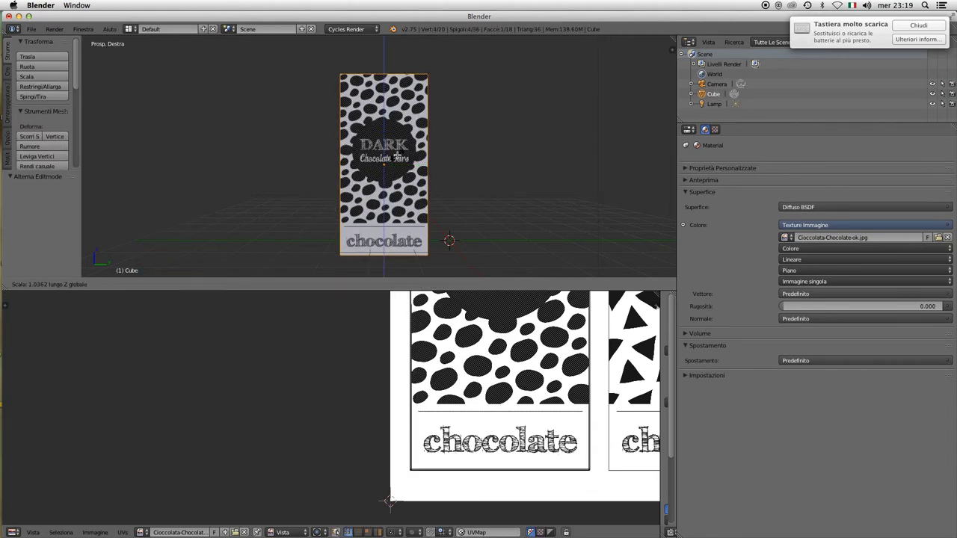
right_click(397, 154)
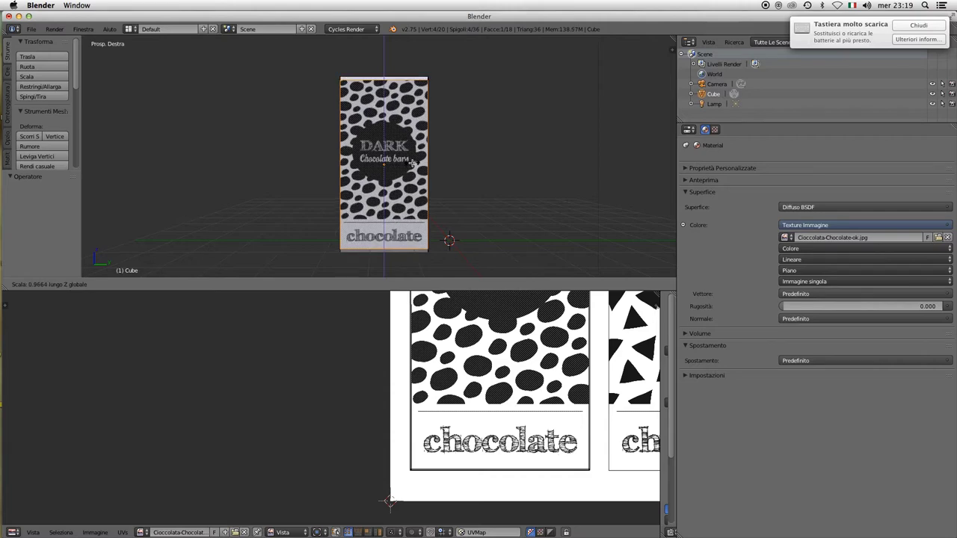
key("Escape")
key("a")
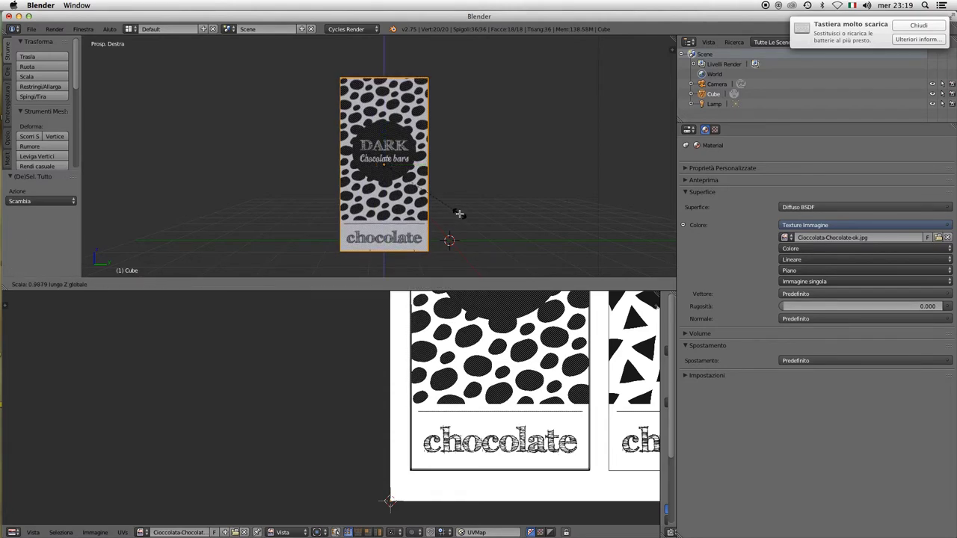
left_click(459, 210)
key("Tab")
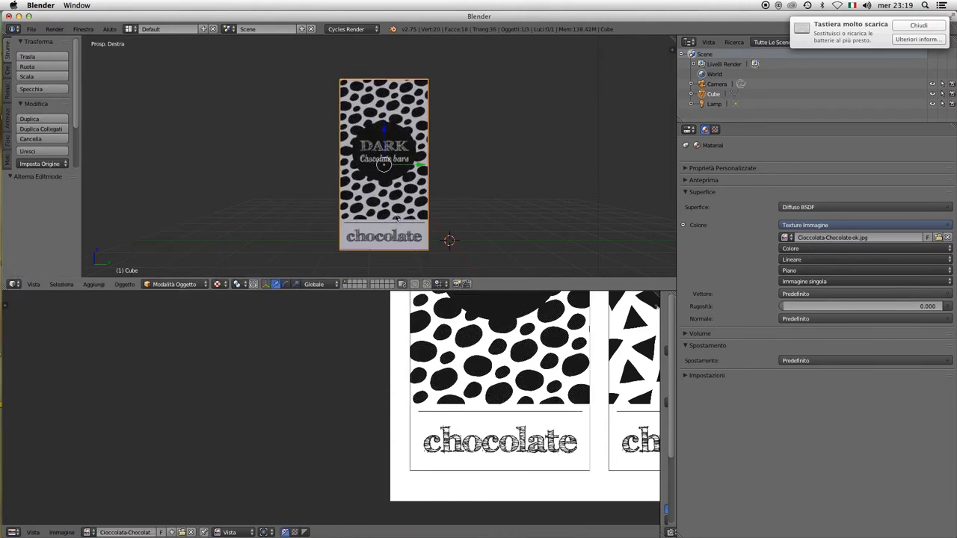
scroll(462, 198, "left", 5)
scroll(465, 186, "up", 3)
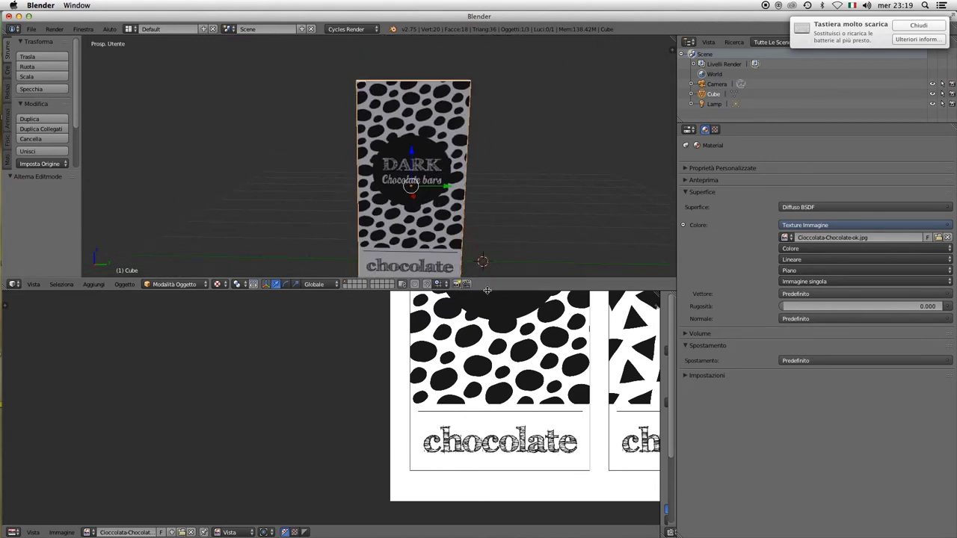
left_click_drag(216, 278, 216, 383)
left_click(124, 389)
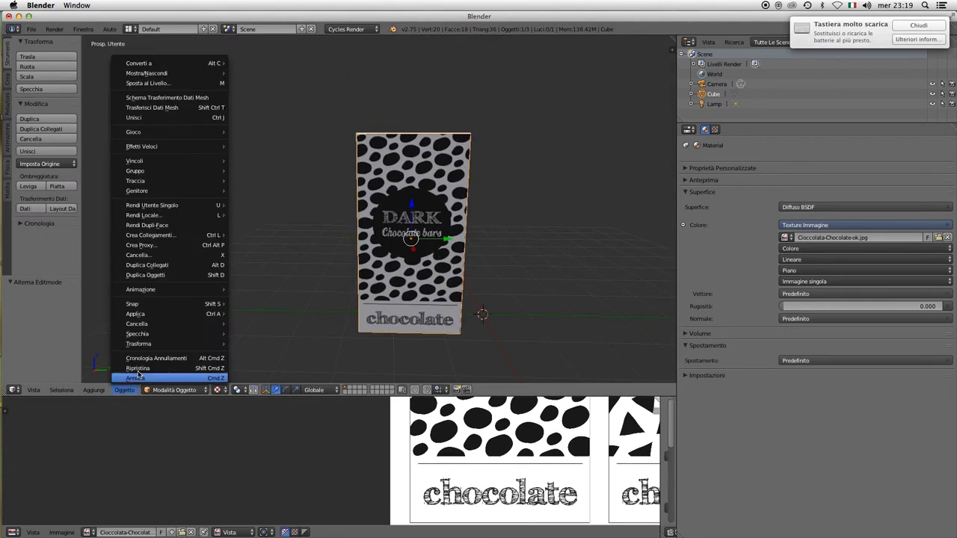
Step: Duplicate the bar and place the copy beside the original along the Y axis
left_click(171, 275)
key("y")
left_click(363, 344)
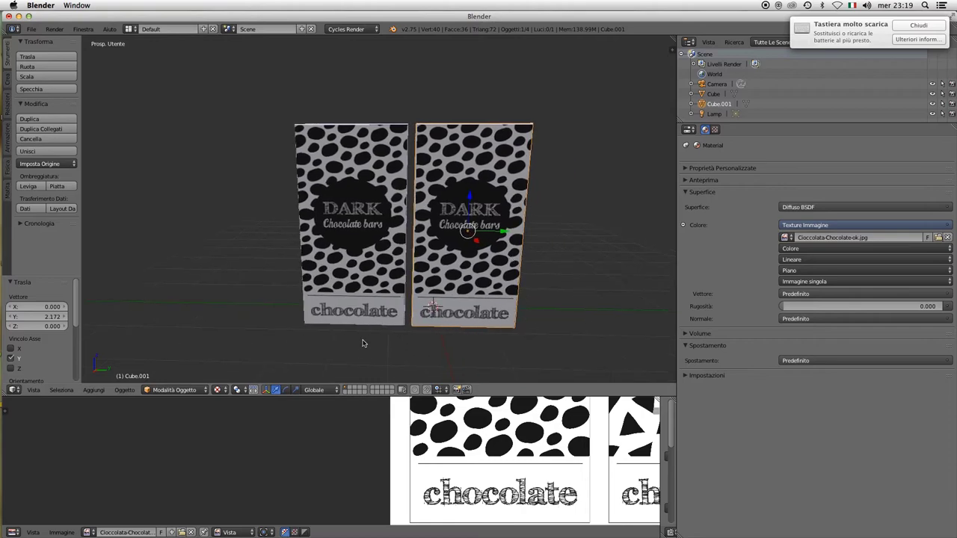
left_click(171, 390)
left_click(179, 365)
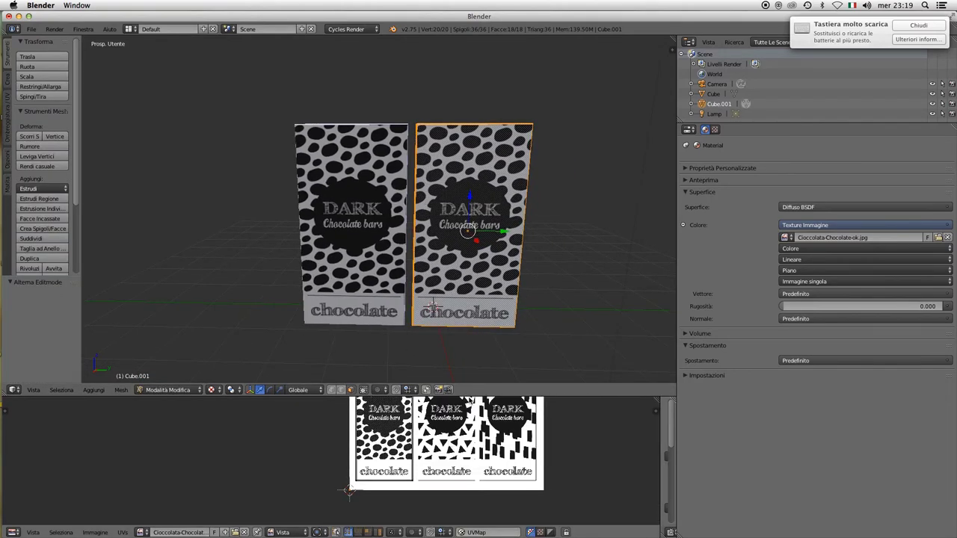
Step: Move the copy's UVs onto the triangle wrapper design and return to Object Mode
left_click_drag(448, 384, 448, 263)
scroll(508, 396, "up", 2)
key("a")
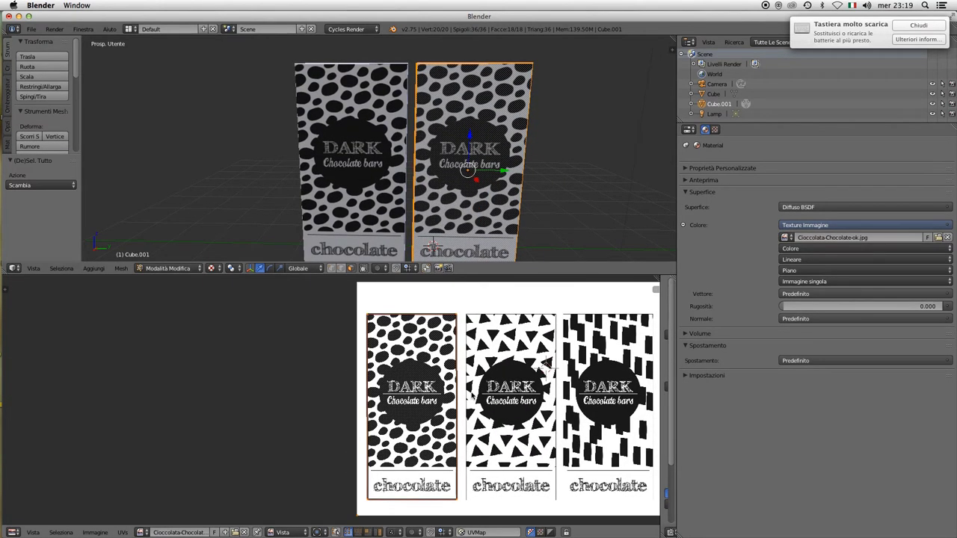
key("g")
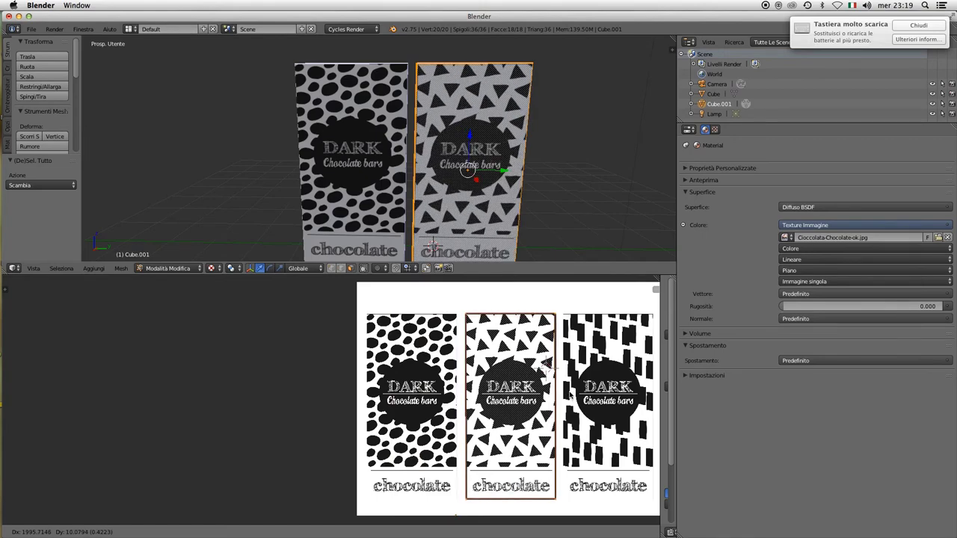
left_click(570, 394)
scroll(570, 395, "up", 5)
scroll(445, 408, "down", 2)
scroll(536, 404, "down", 1)
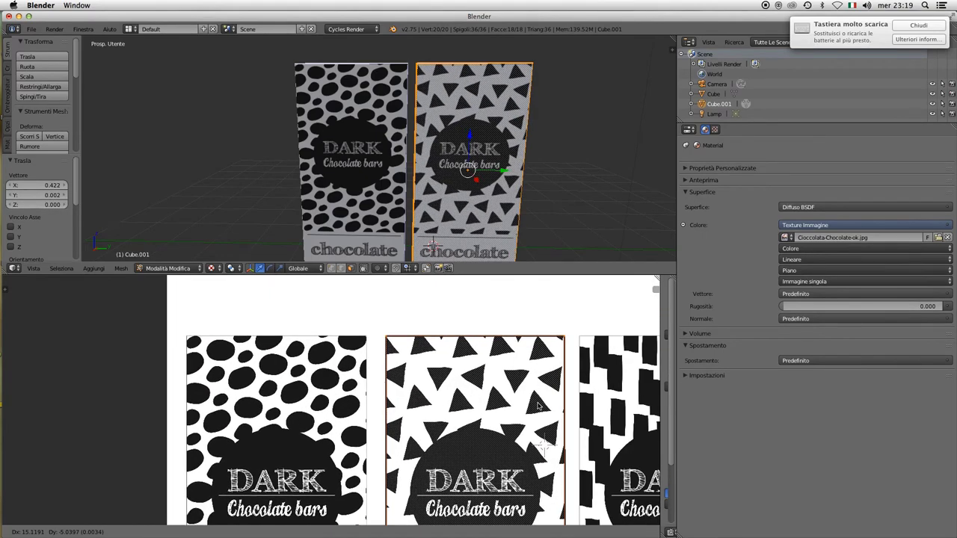
scroll(524, 407, "down", 1)
scroll(501, 411, "down", 3)
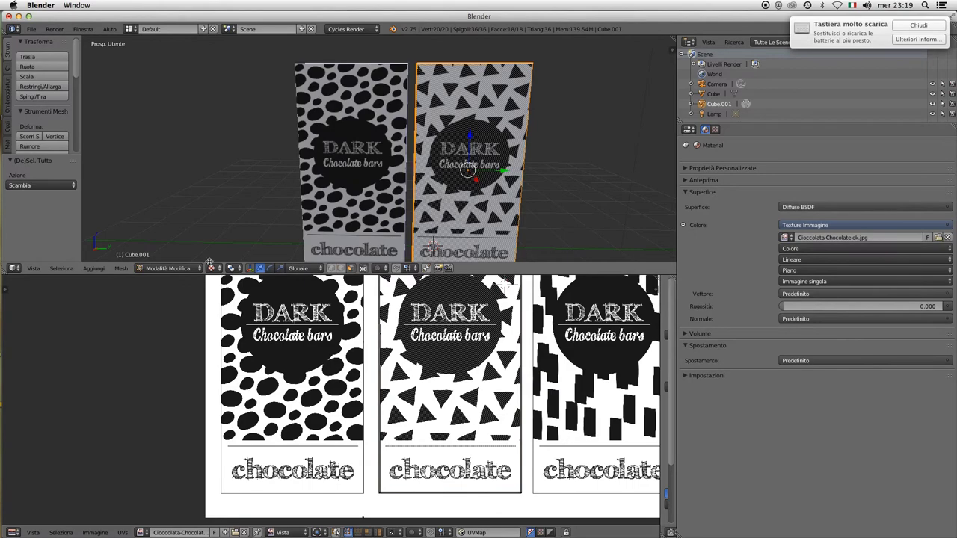
key("Tab")
left_click_drag(177, 278, 180, 340)
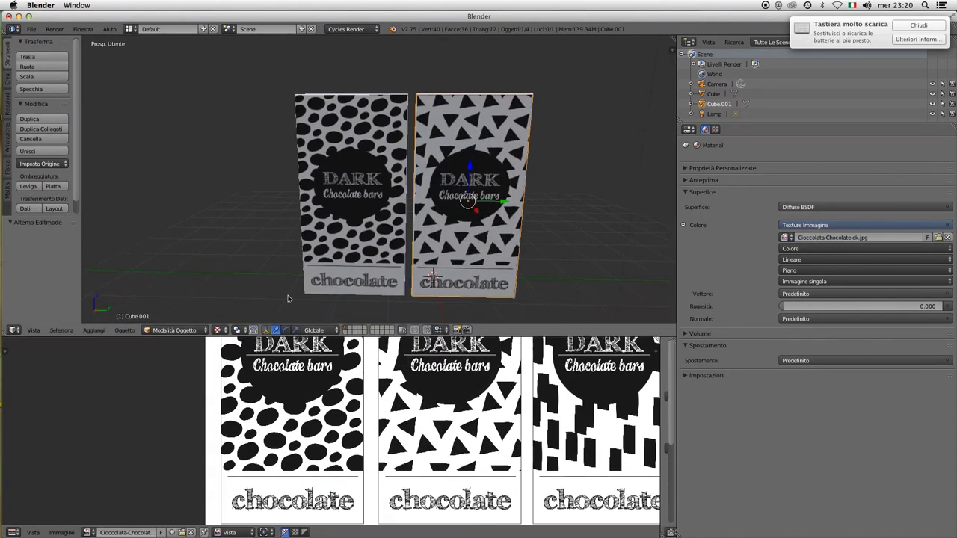
left_click(124, 330)
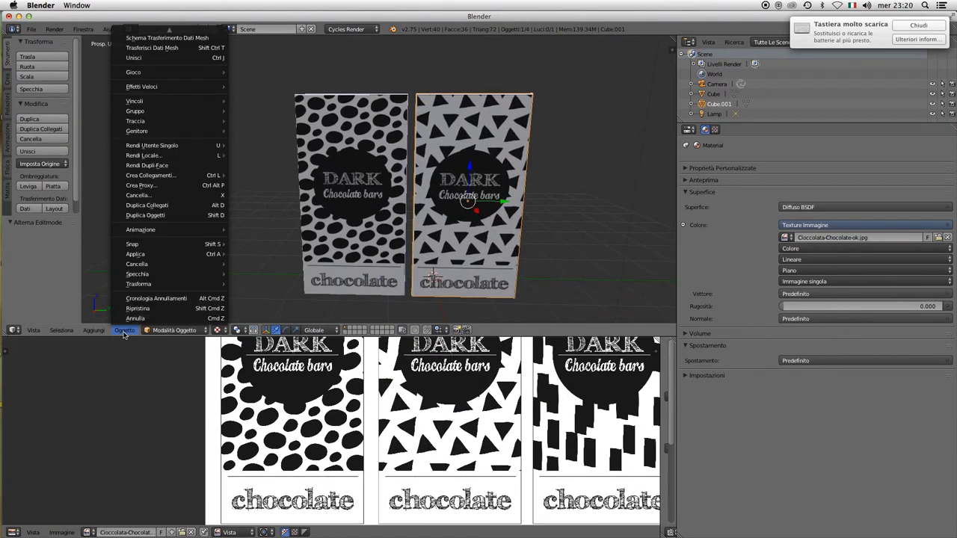
Step: Duplicate the triangle-wrapped bar and slide the copy along Y to the right of the others
left_click(160, 215)
right_click(447, 212)
key("y")
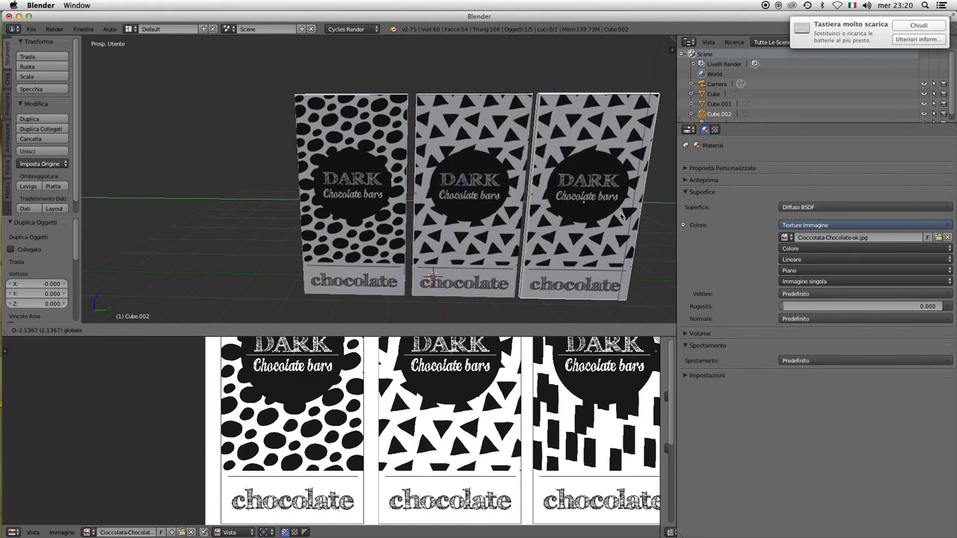
left_click(617, 205)
Step: In Edit Mode, move the third bar's UVs onto the black rectangle-pattern wrapper design
left_click(174, 330)
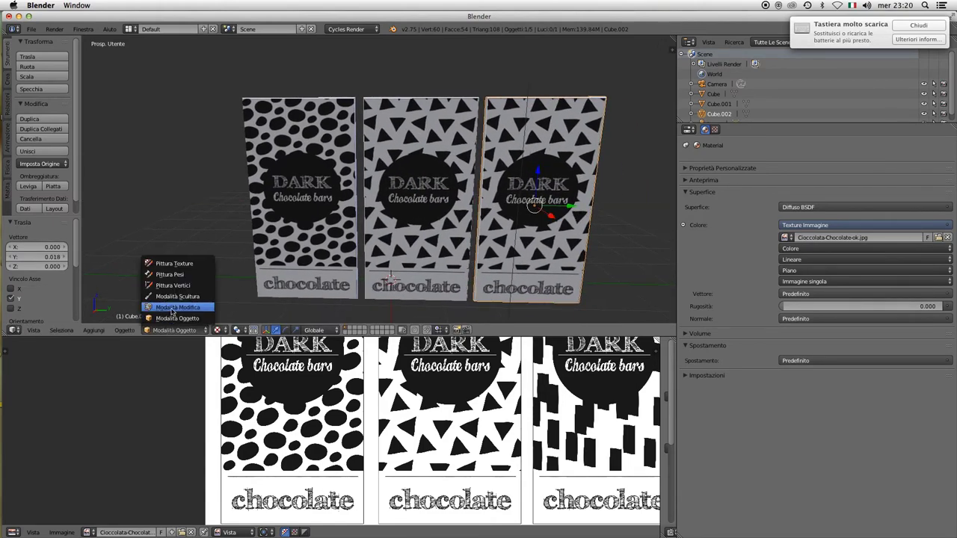
left_click(180, 305)
scroll(462, 447, "right", 5)
left_click_drag(500, 335, 500, 199)
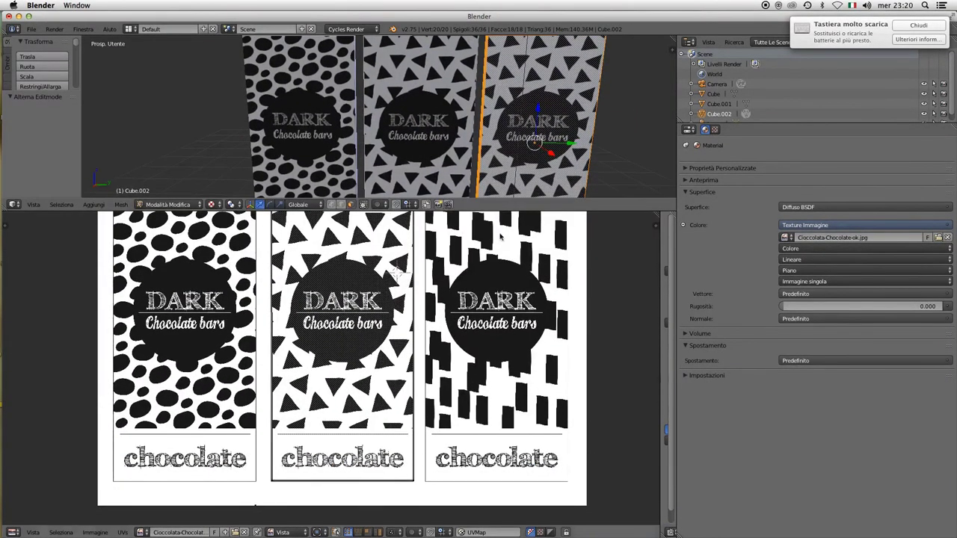
scroll(381, 370, "down", 1)
key("g")
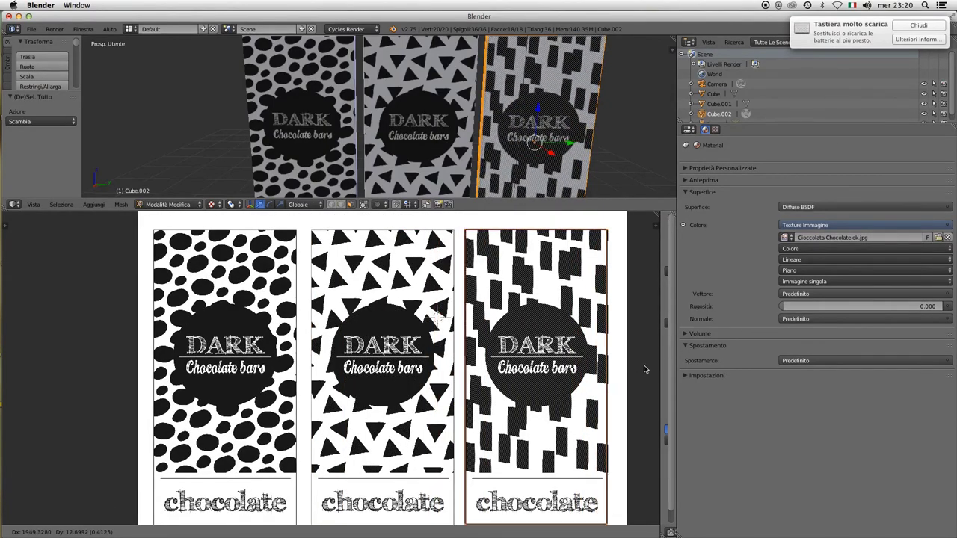
left_click(645, 369)
scroll(598, 374, "up", 3)
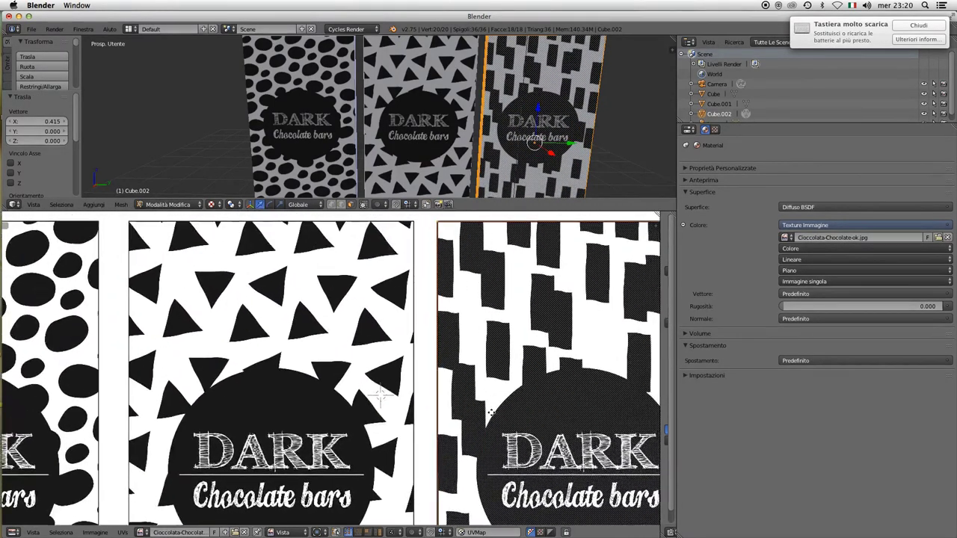
scroll(560, 374, "down", 2)
scroll(545, 370, "down", 3)
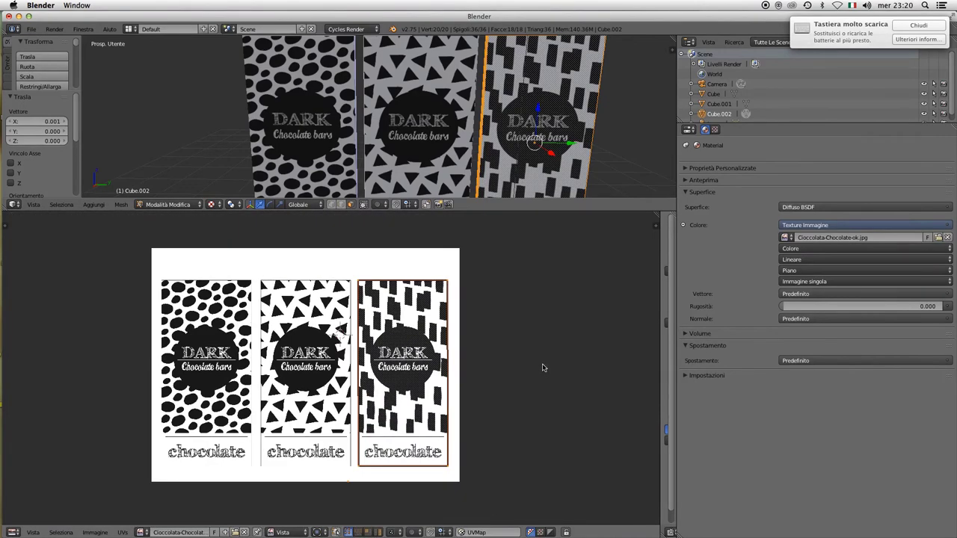
Step: Enlarge the 3D view again, return the bar to Object Mode and deselect everything
mouse_move(449, 209)
left_mouse_down()
mouse_move(569, 365)
mouse_move(561, 498)
left_mouse_up()
key("Tab")
key("a")
scroll(436, 282, "up", 2)
scroll(436, 282, "up", 2)
scroll(435, 283, "up", 2)
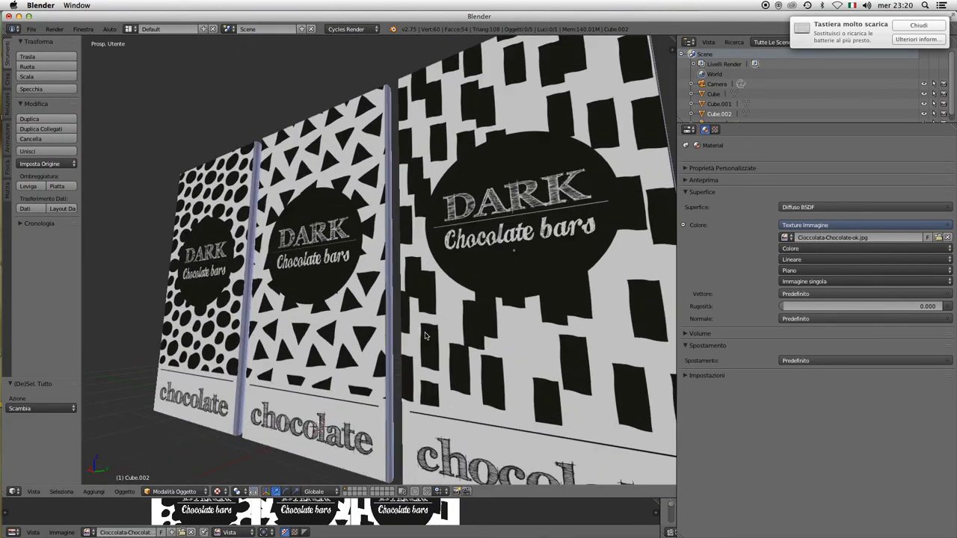
scroll(435, 283, "up", 2)
scroll(436, 282, "down", 2)
scroll(435, 283, "down", 2)
scroll(426, 306, "down", 2)
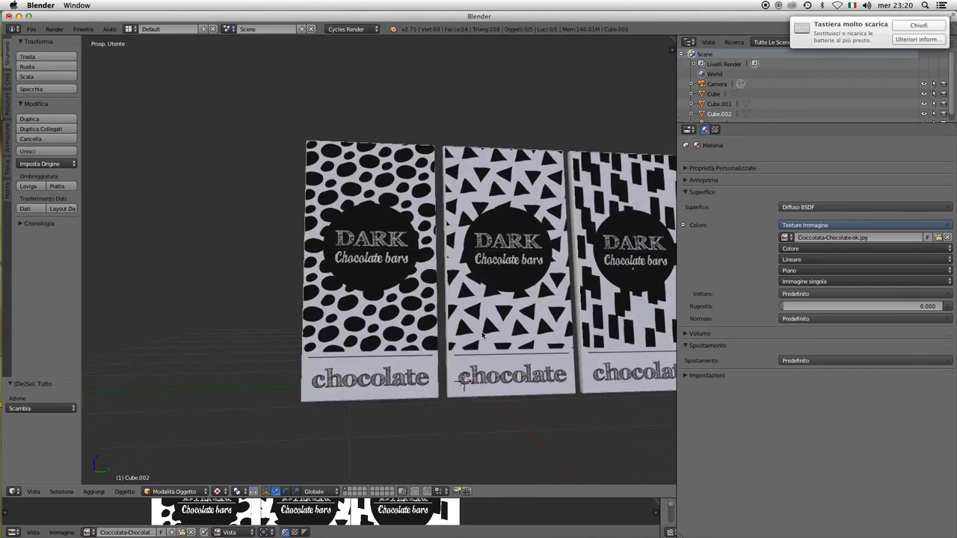
scroll(408, 341, "down", 2)
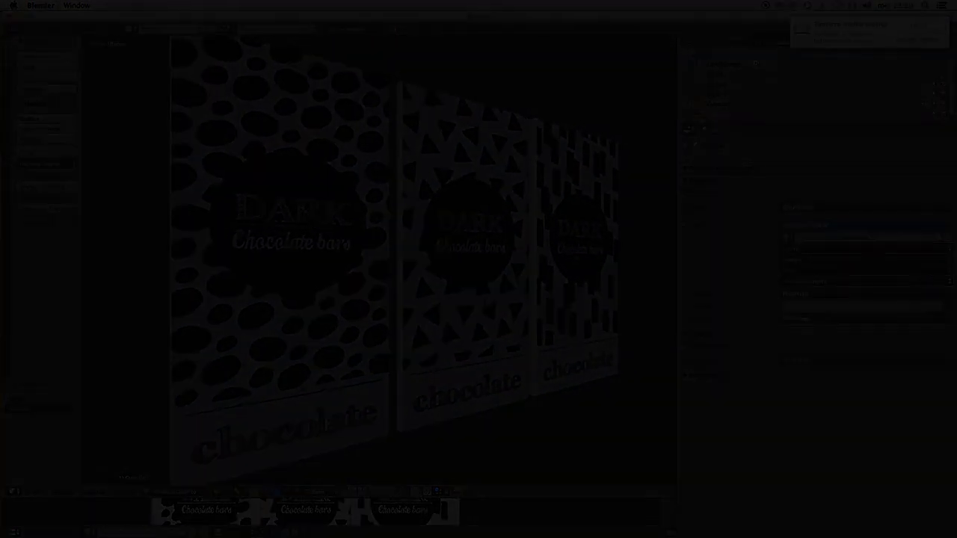